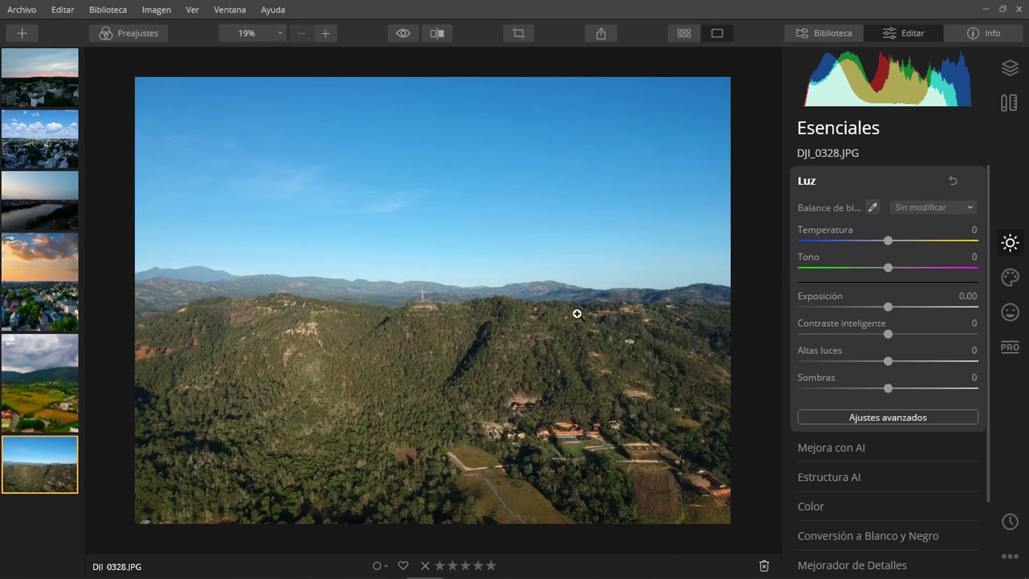
# Step: Create a stamped layer above DJI_0328.JPG and switch between the original layer and the stamped one
pyautogui.click(1009, 75)
pyautogui.click(968, 129)
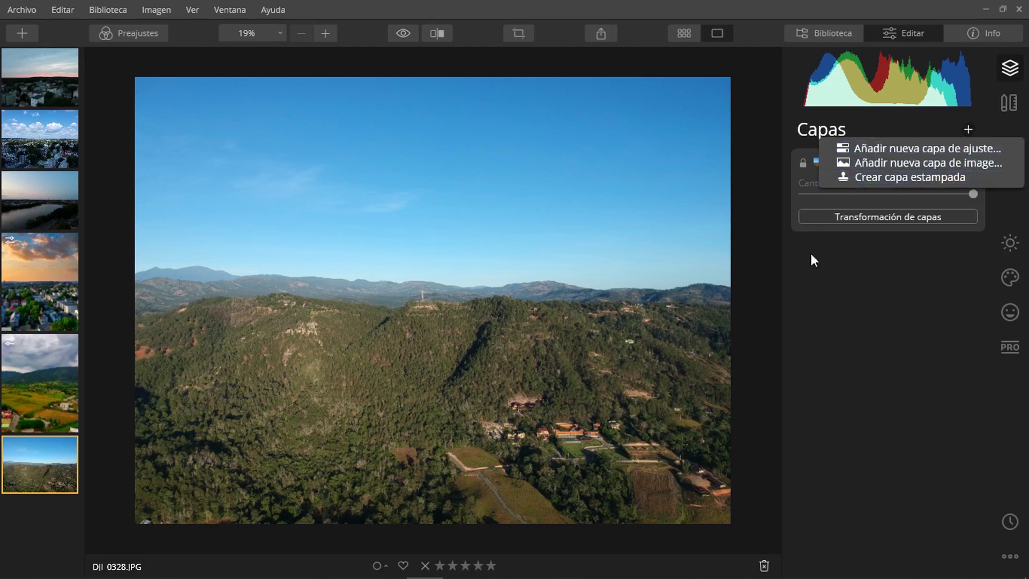
pyautogui.click(894, 177)
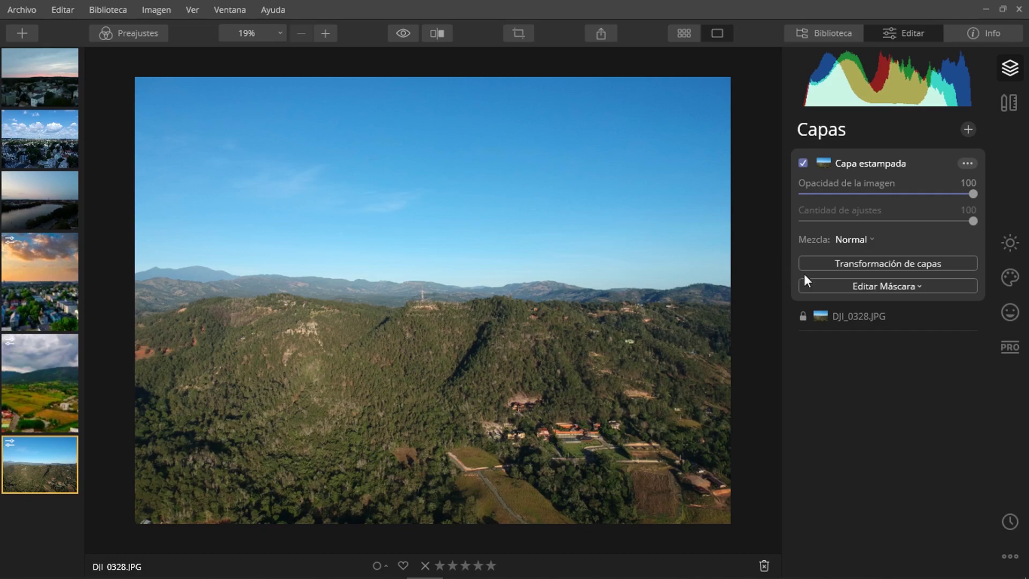
pyautogui.click(866, 314)
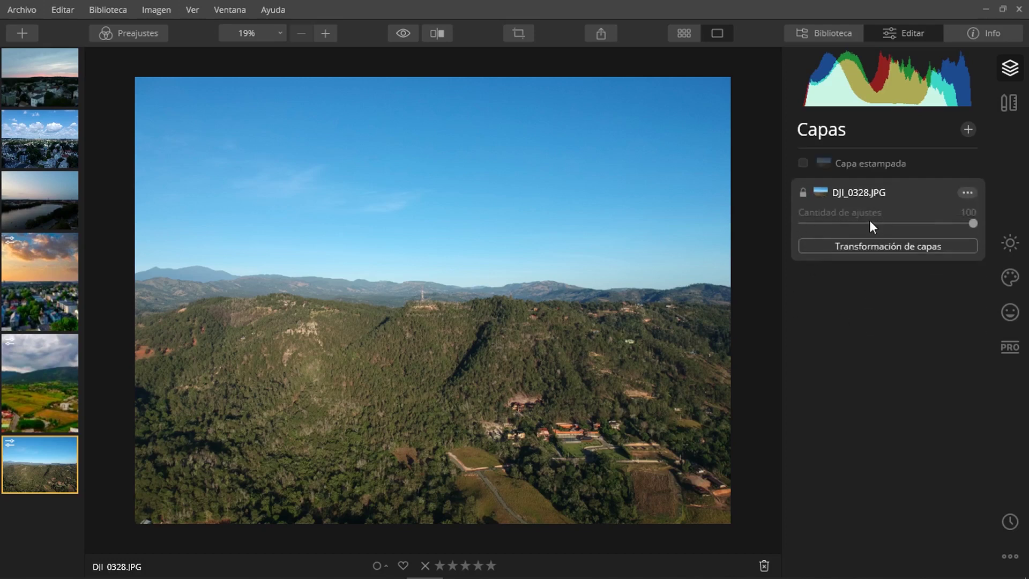
pyautogui.click(876, 165)
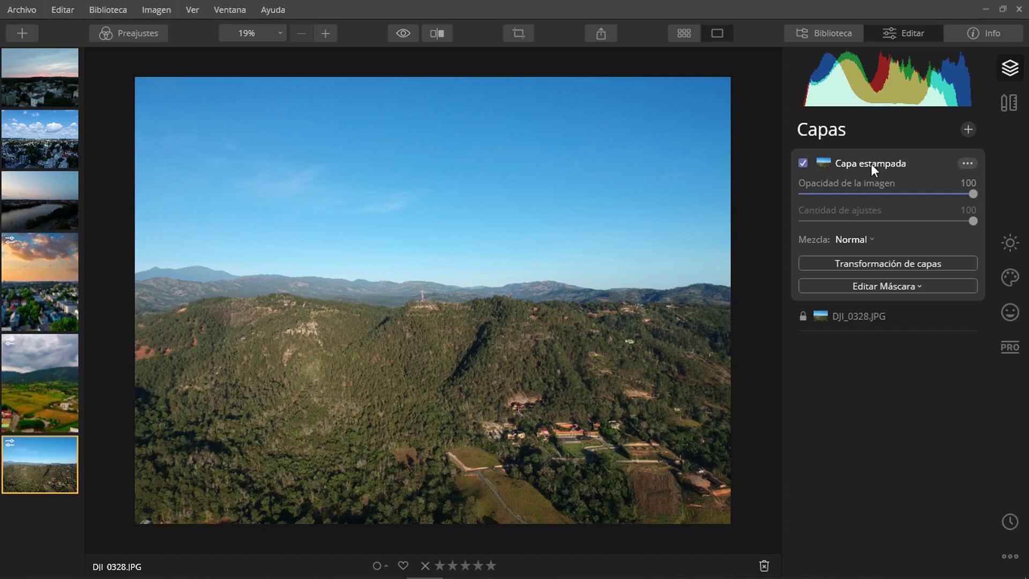
# Step: Delete the stamped layer and add a new adjustment layer above the photo
pyautogui.click(967, 163)
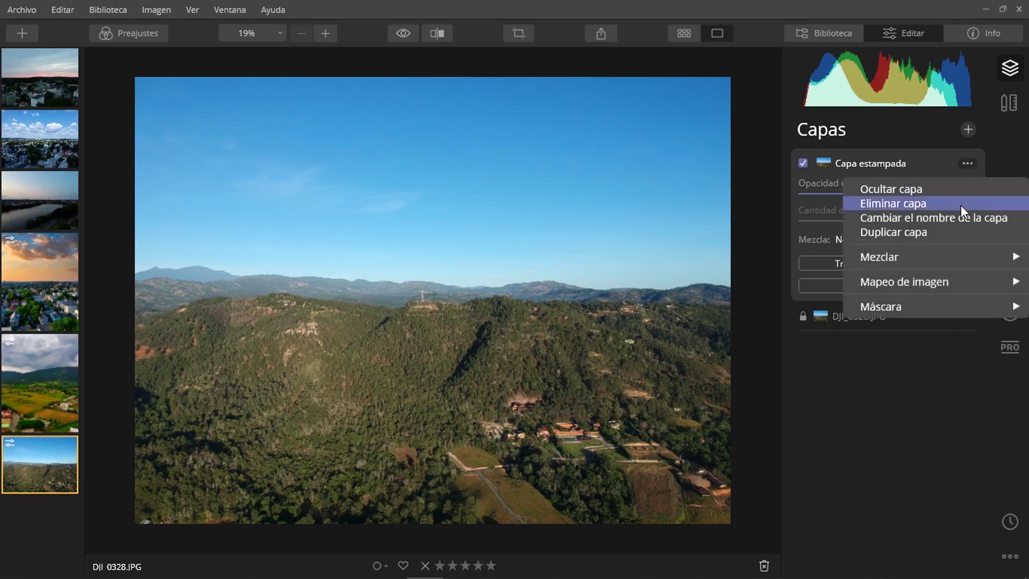
pyautogui.click(904, 203)
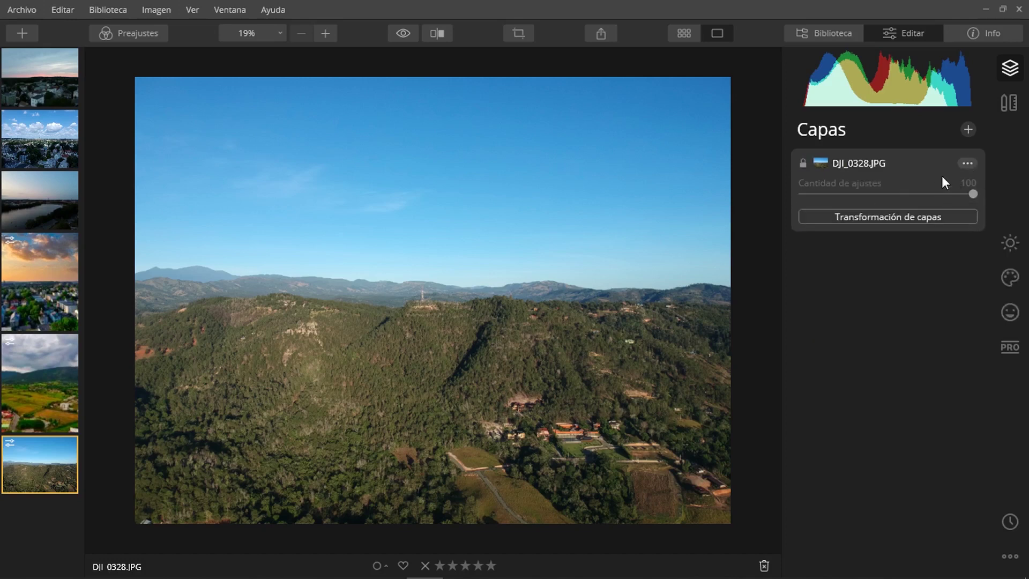
pyautogui.click(964, 128)
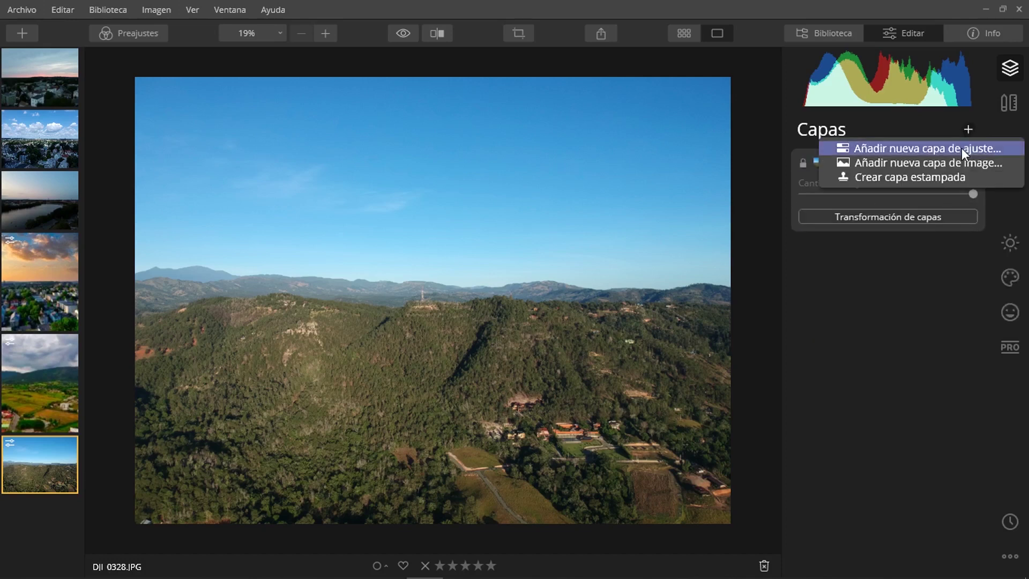
pyautogui.click(961, 149)
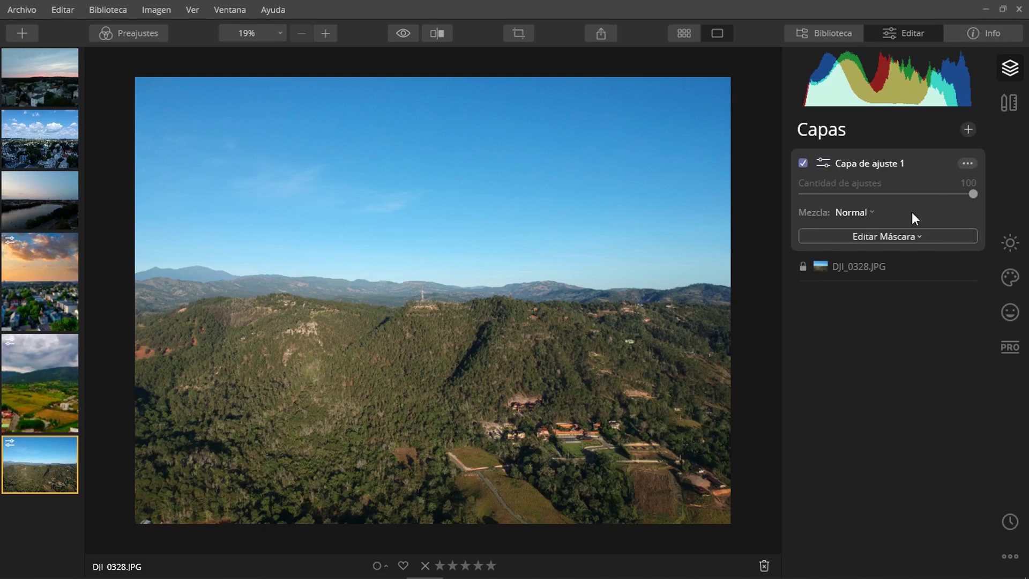
# Step: Check whether the creative AI sky tools and canvas tools are available for the adjustment layer
pyautogui.click(1009, 277)
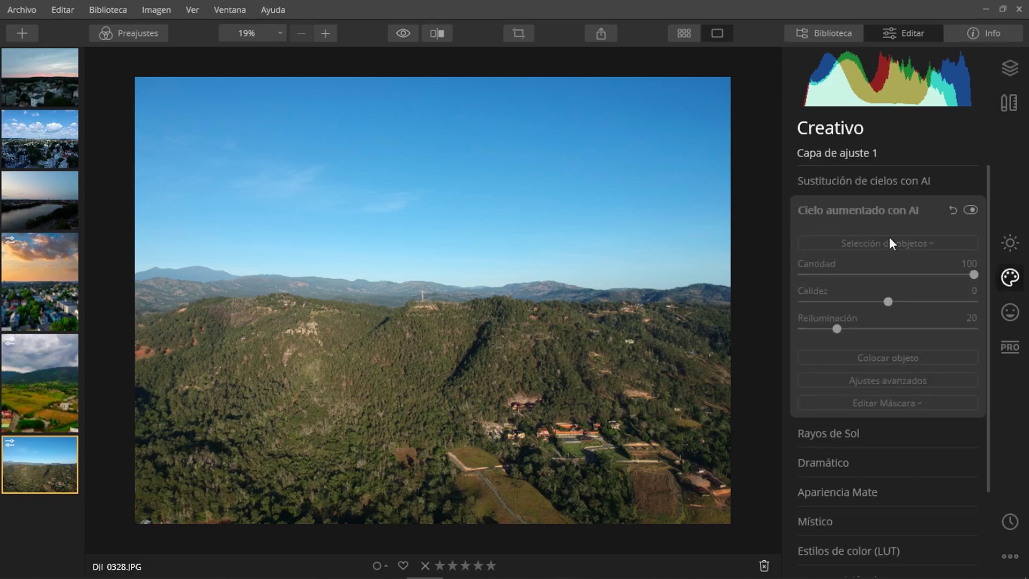
pyautogui.click(891, 191)
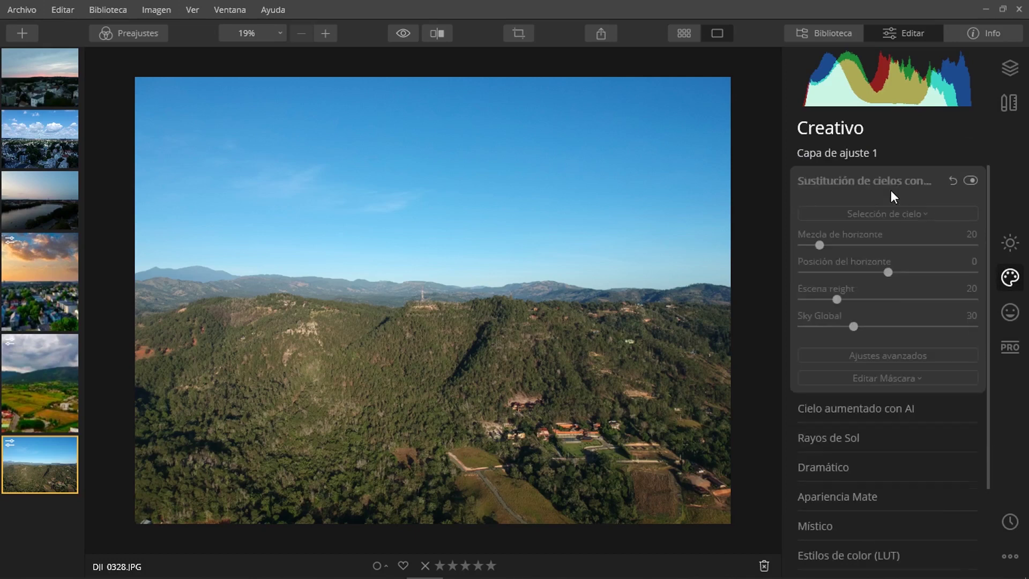
pyautogui.click(1009, 102)
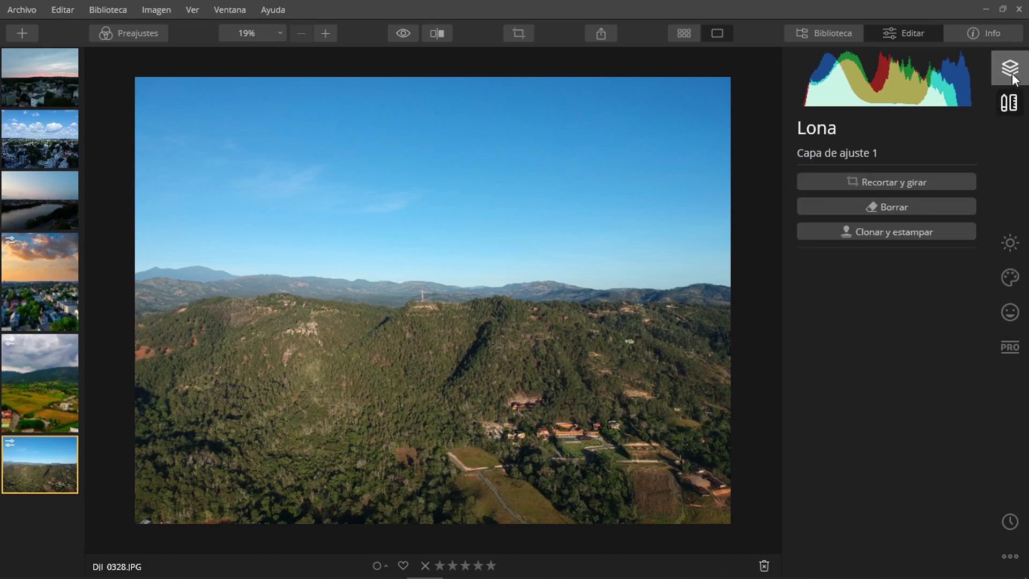
# Step: Delete the adjustment layer above the photo
pyautogui.click(1010, 68)
pyautogui.click(969, 165)
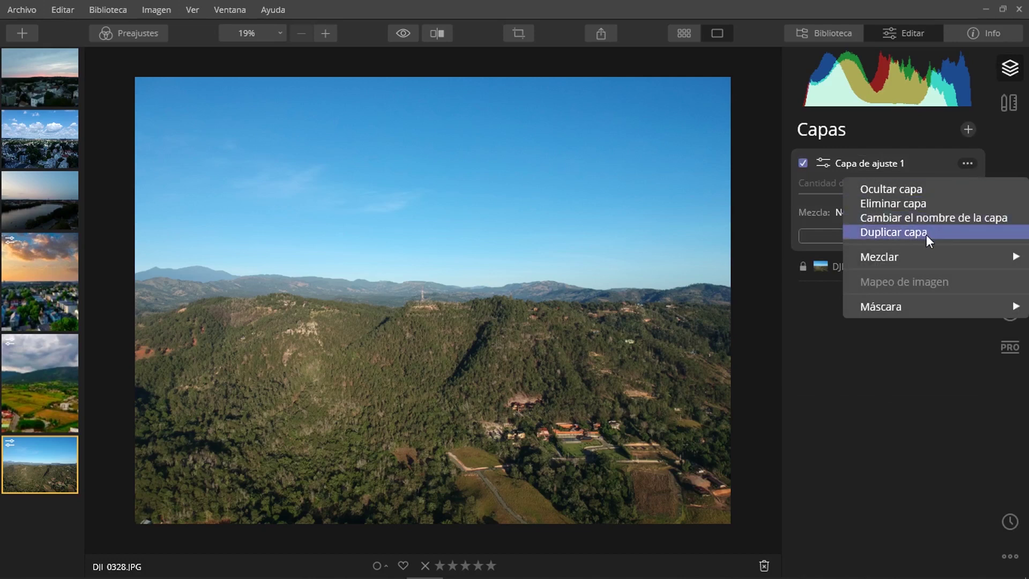
pyautogui.click(913, 203)
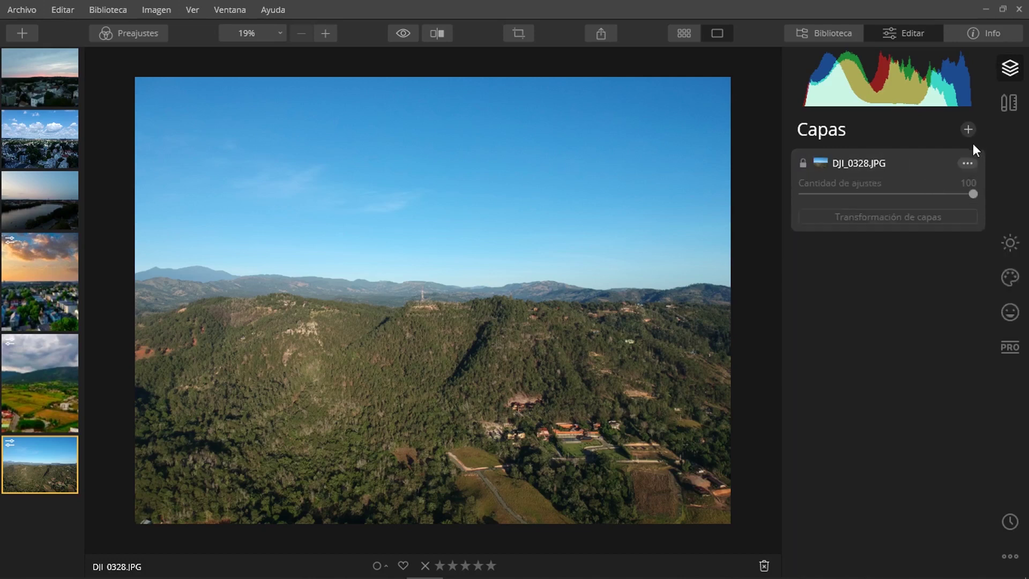
# Step: Create a stamped layer and replace its sky with Blue Sky -22 using AI sky replacement
pyautogui.click(967, 130)
pyautogui.click(949, 177)
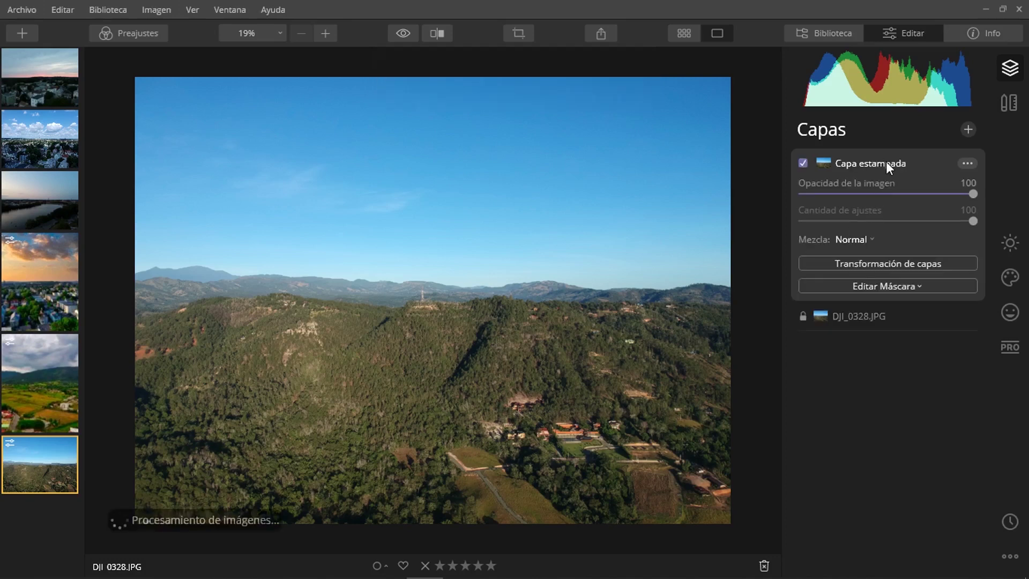
pyautogui.click(1009, 277)
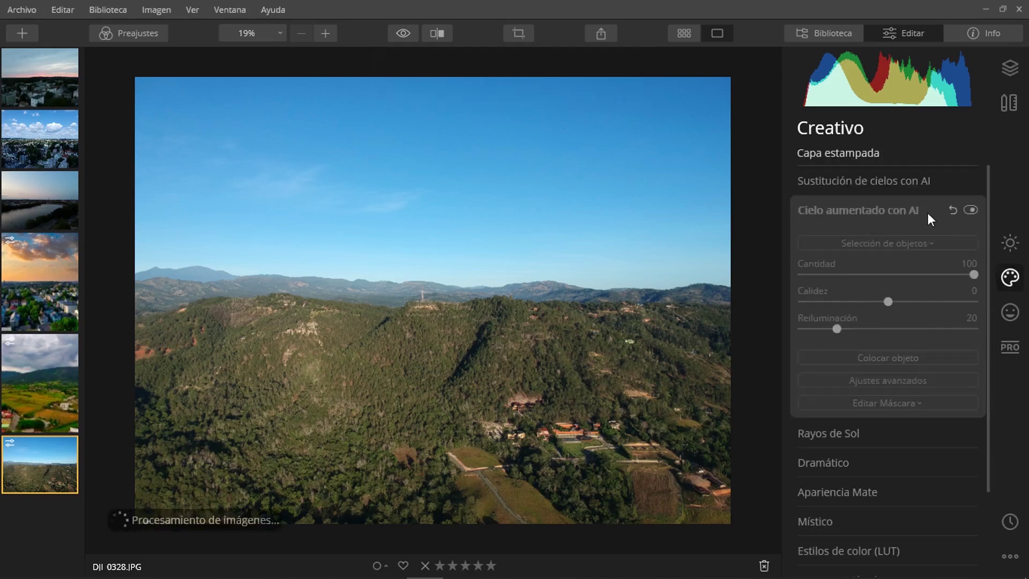
pyautogui.click(868, 183)
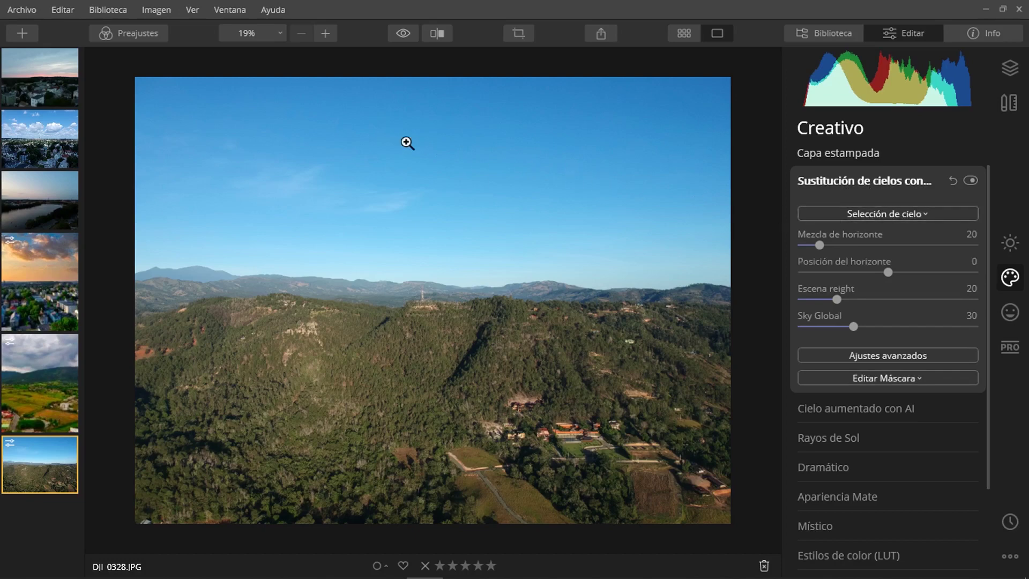
pyautogui.click(891, 213)
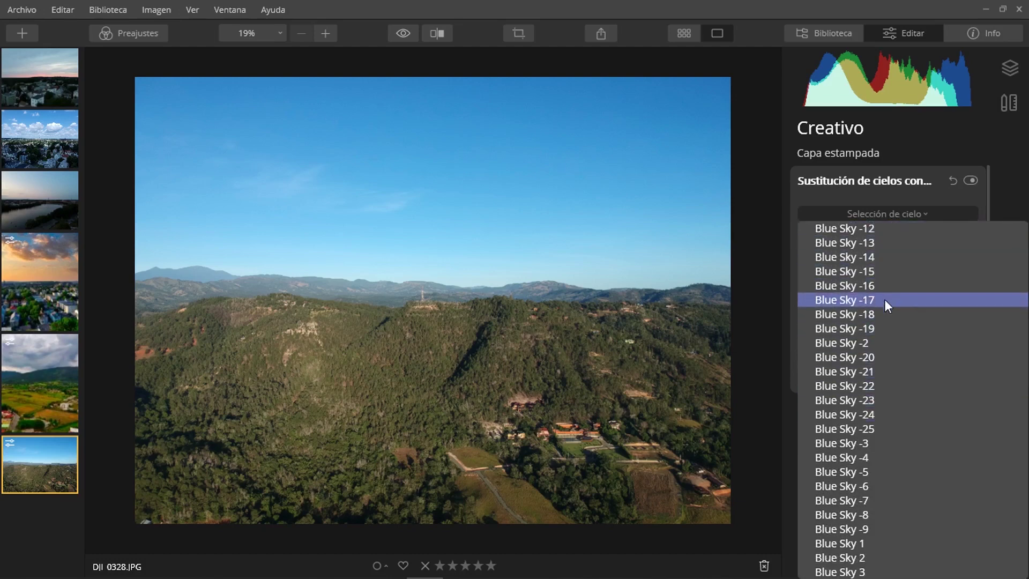
pyautogui.click(874, 272)
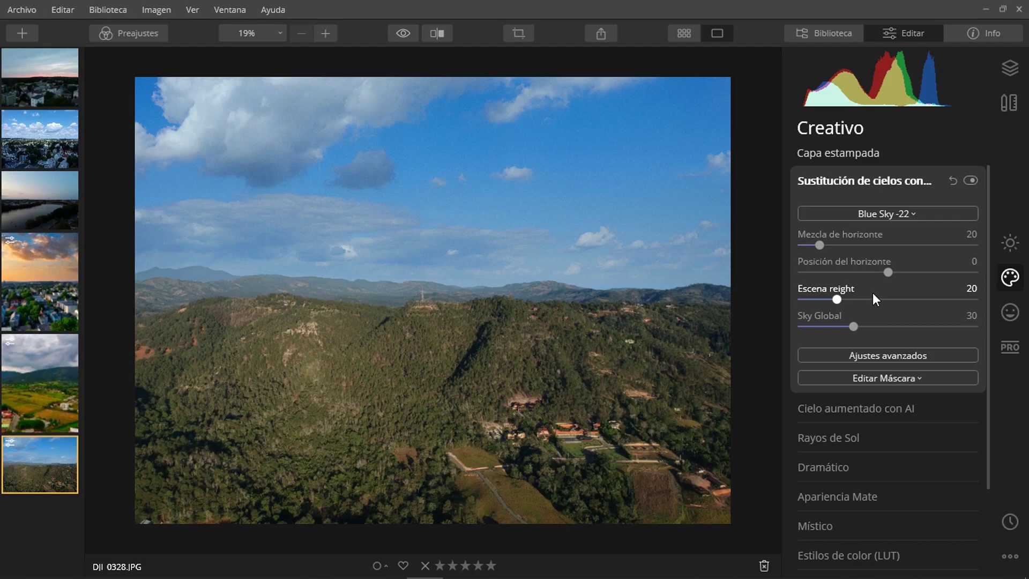
# Step: Hide and show the stamped layer to compare the replaced sky with the original photo
pyautogui.click(1012, 75)
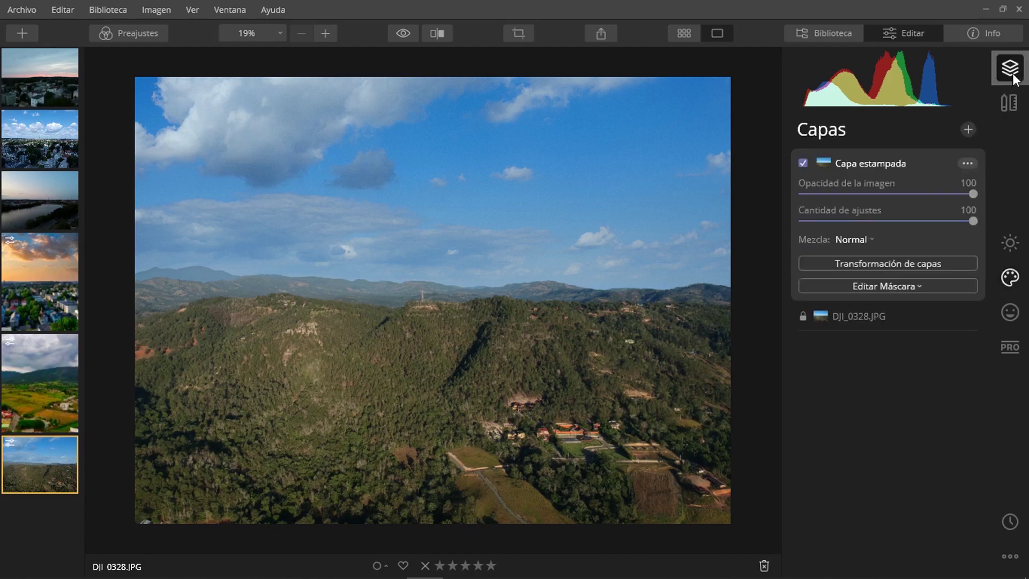
pyautogui.click(802, 163)
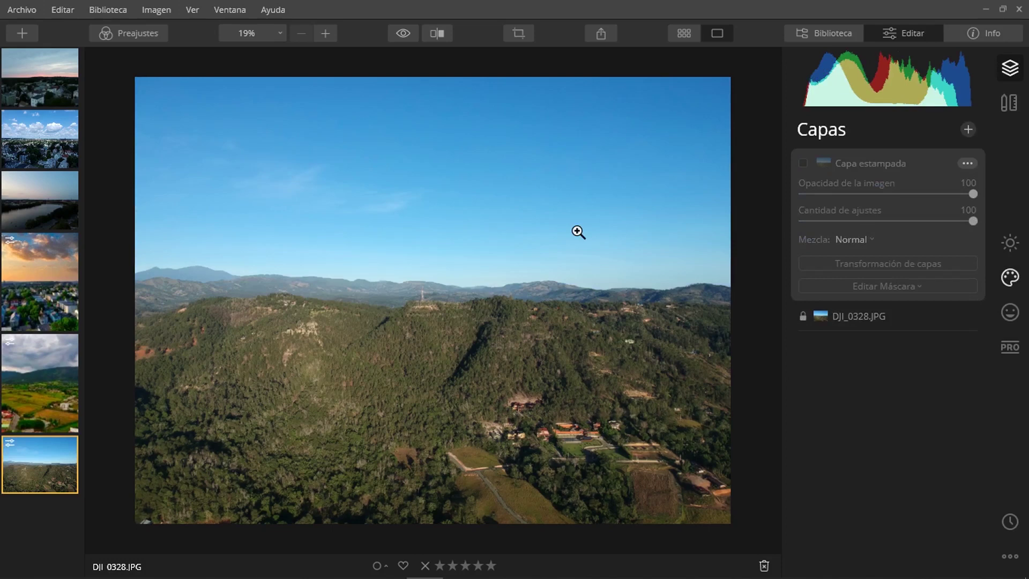
pyautogui.click(802, 162)
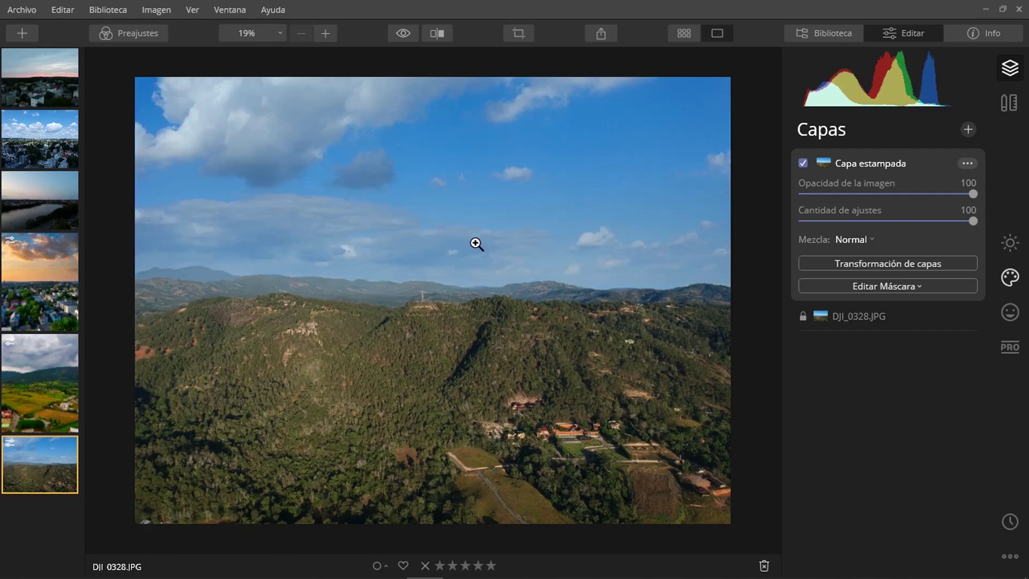
# Step: Move the stamped layer away from the photo with layer transformation, then align it with the original again
pyautogui.click(872, 268)
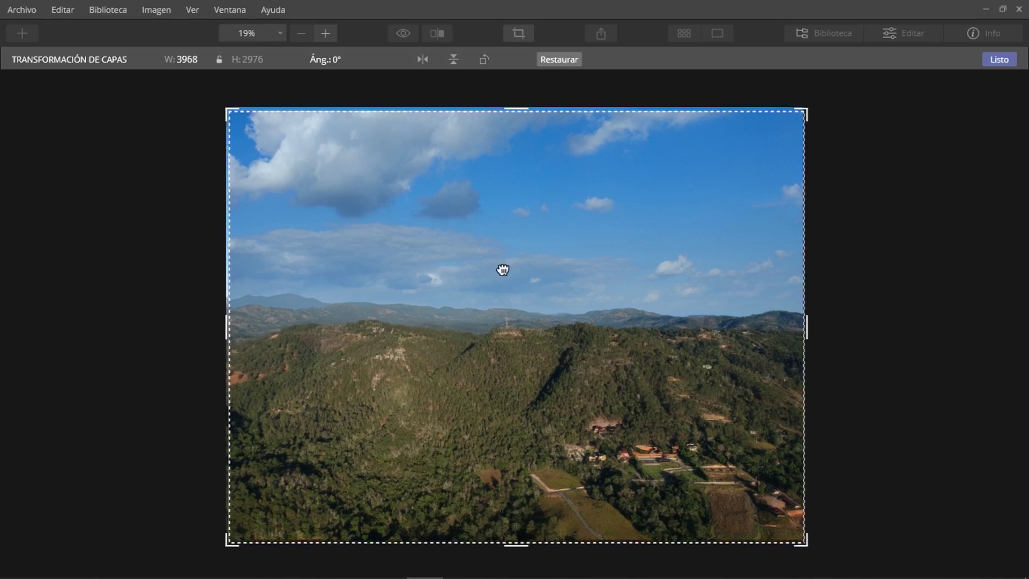
pyautogui.moveTo(503, 269); pyautogui.dragTo(740, 425)
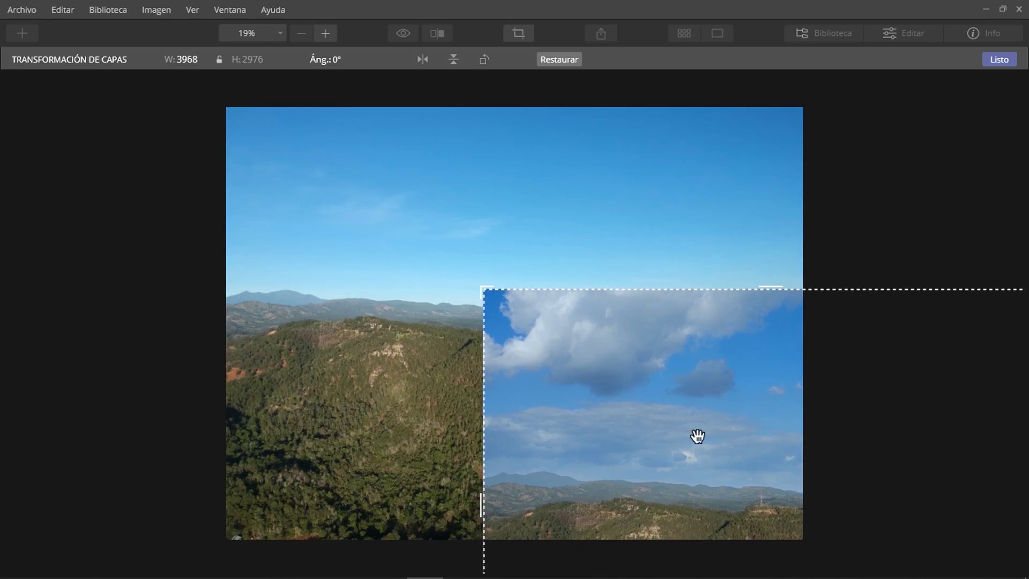
pyautogui.moveTo(696, 434); pyautogui.dragTo(441, 257)
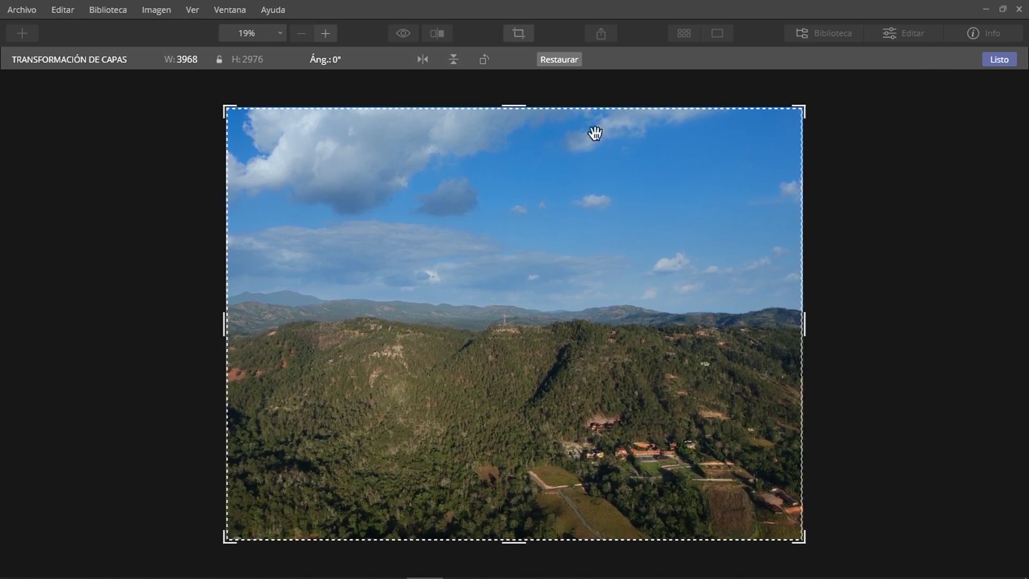
pyautogui.moveTo(526, 227); pyautogui.dragTo(526, 226)
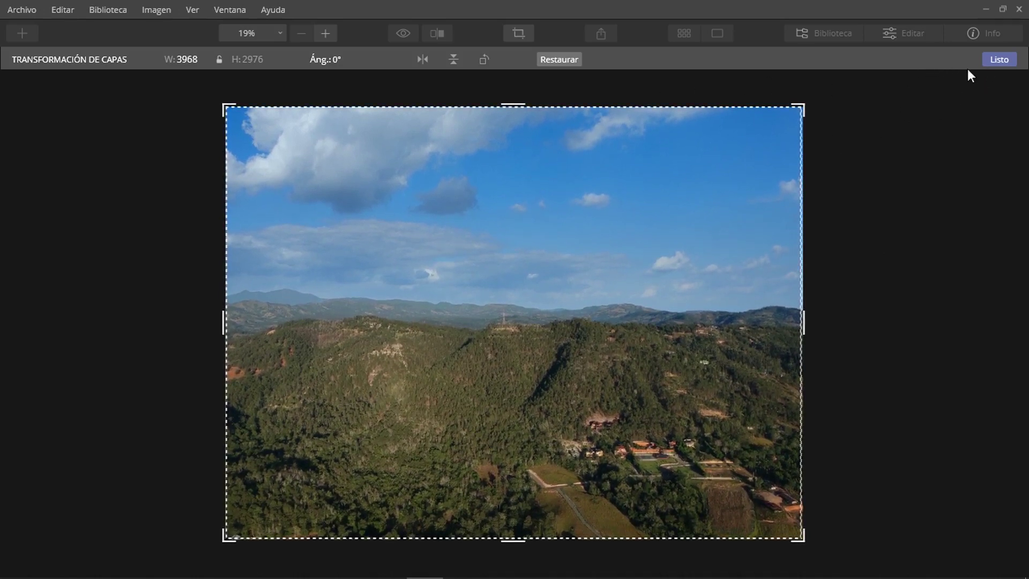
pyautogui.click(998, 59)
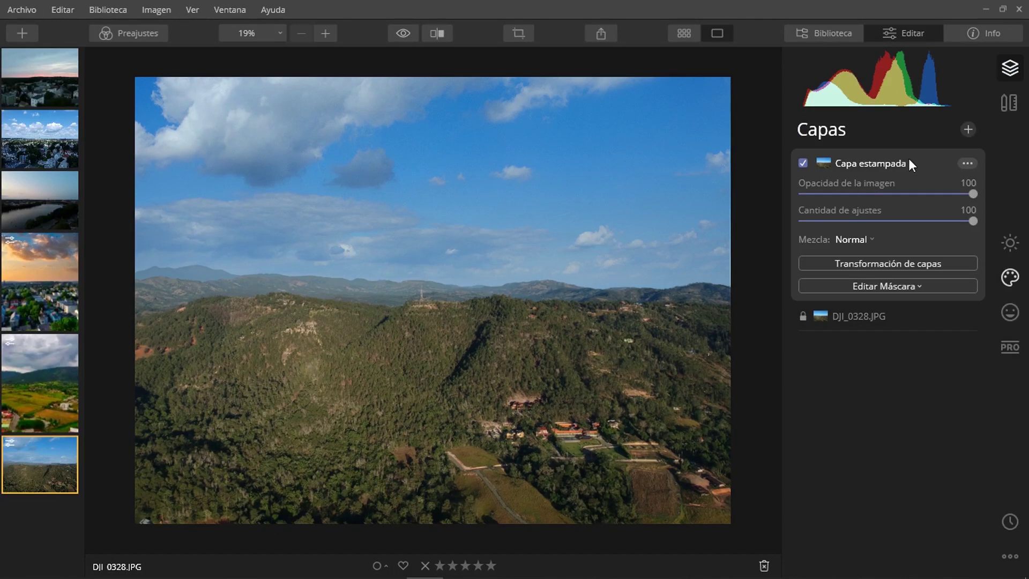
# Step: Strengthen the stamped layer's color slightly and, in Mejorador de paisajes, set Hora Dorada to 6 and Mejorador de Follaje to 11
pyautogui.click(1009, 242)
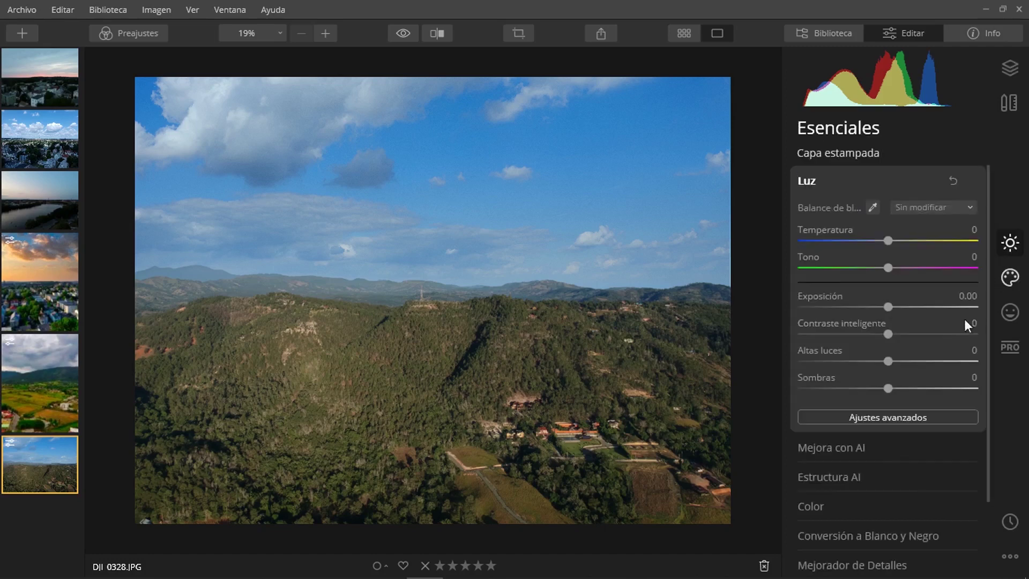
pyautogui.click(869, 504)
pyautogui.moveTo(887, 303); pyautogui.dragTo(903, 303)
pyautogui.click(909, 517)
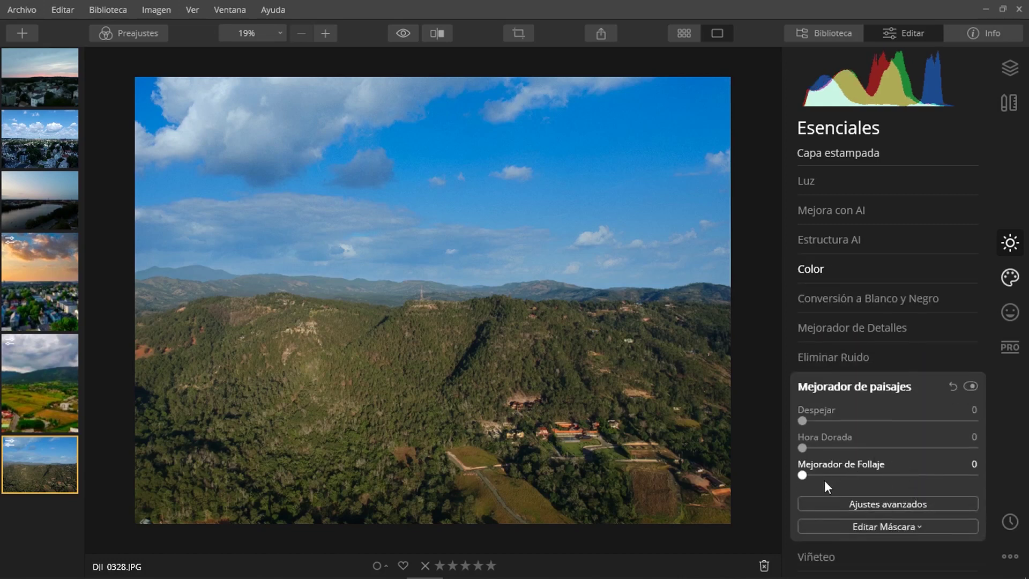
pyautogui.moveTo(802, 471); pyautogui.dragTo(812, 451)
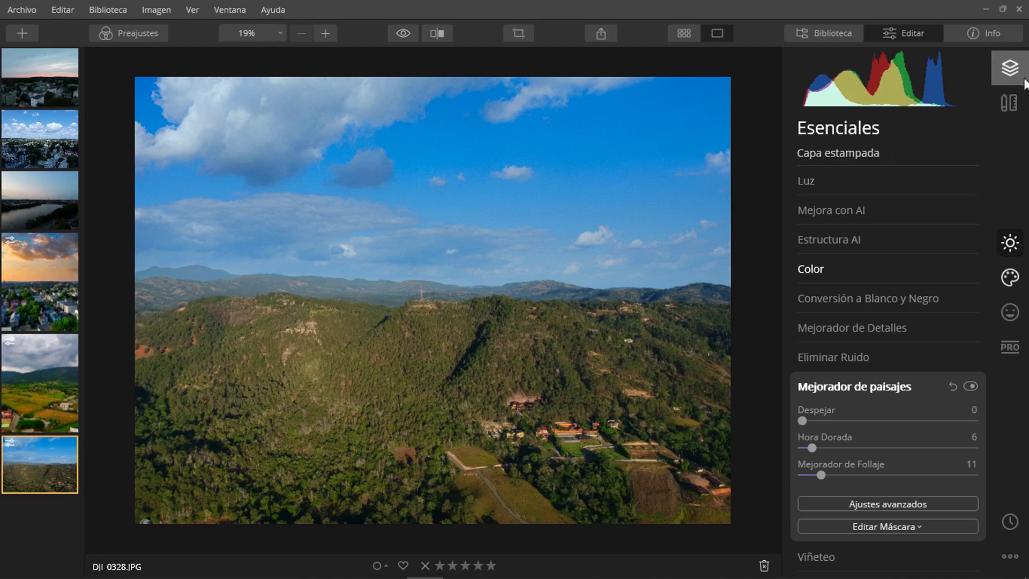
# Step: Select the original DJI_0328.JPG layer and add the Birds 2 object to its sky with Cielo aumentado con AI
pyautogui.click(1010, 68)
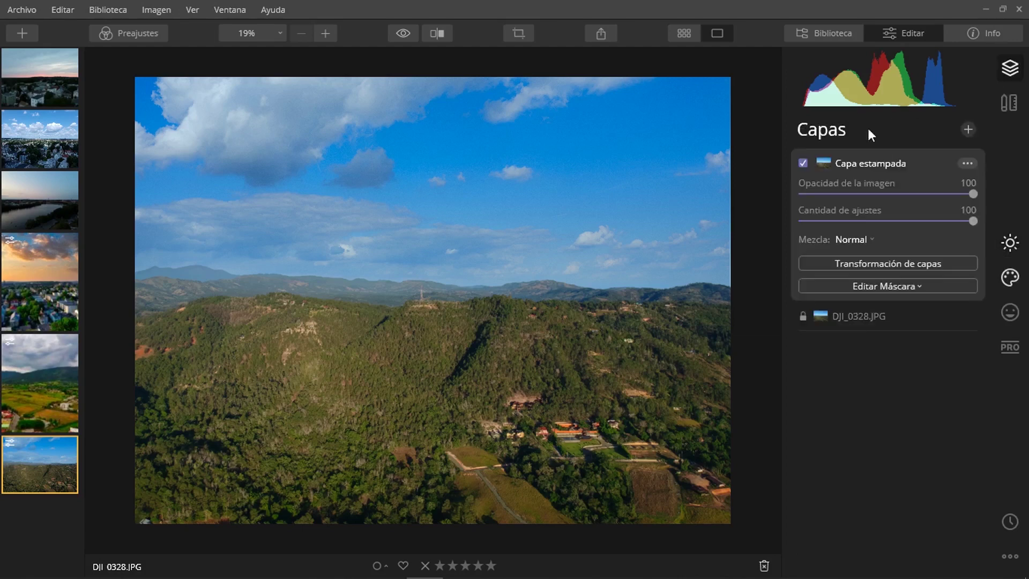
pyautogui.click(967, 162)
pyautogui.click(760, 266)
pyautogui.click(900, 313)
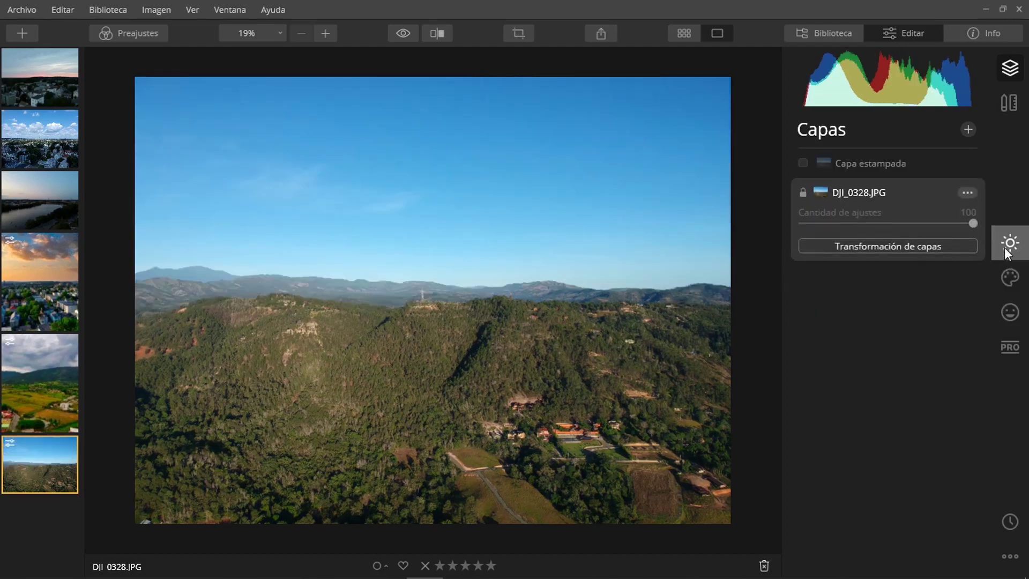
pyautogui.click(1011, 276)
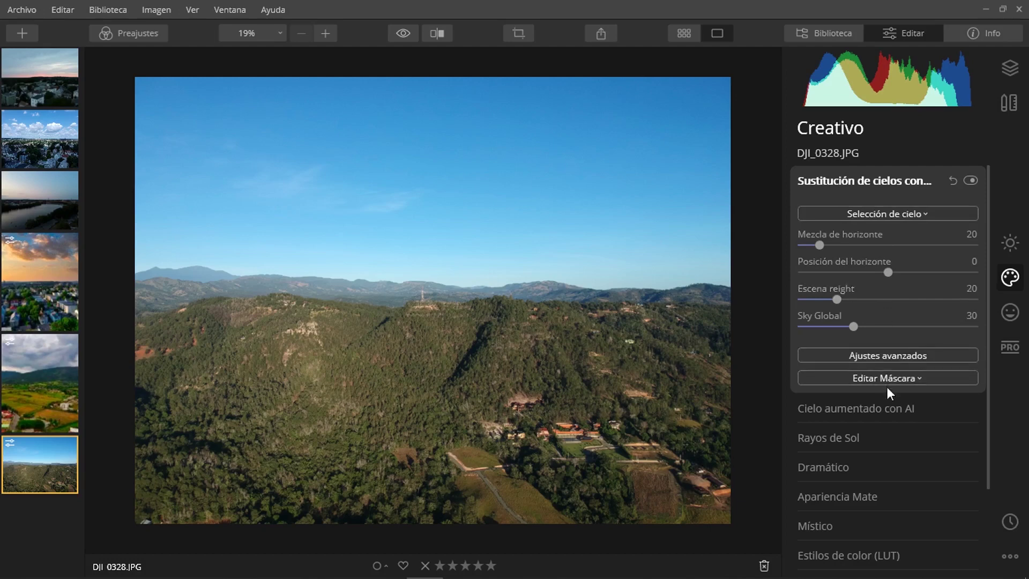
pyautogui.click(884, 409)
pyautogui.click(885, 242)
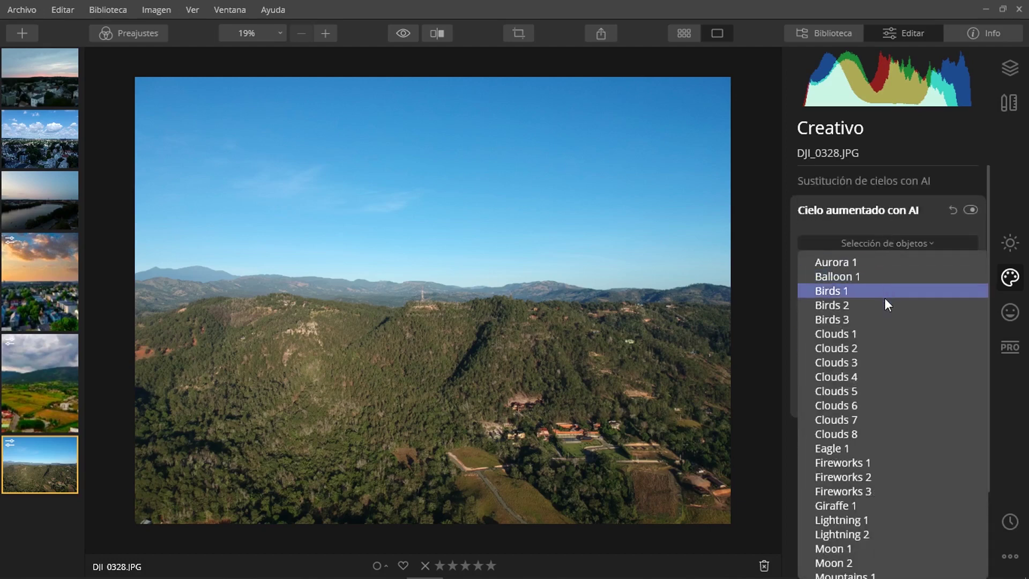
pyautogui.click(848, 304)
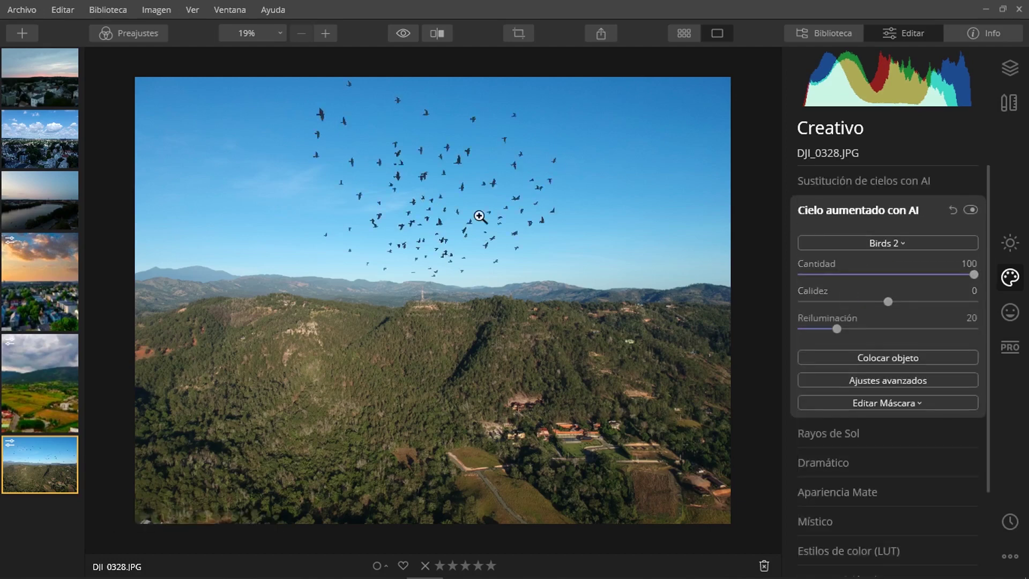
# Step: Shrink the Birds 2 object to a small flock and place it just above the horizon, slightly left of the photo's centre
pyautogui.click(917, 358)
pyautogui.moveTo(403, 176); pyautogui.dragTo(441, 196)
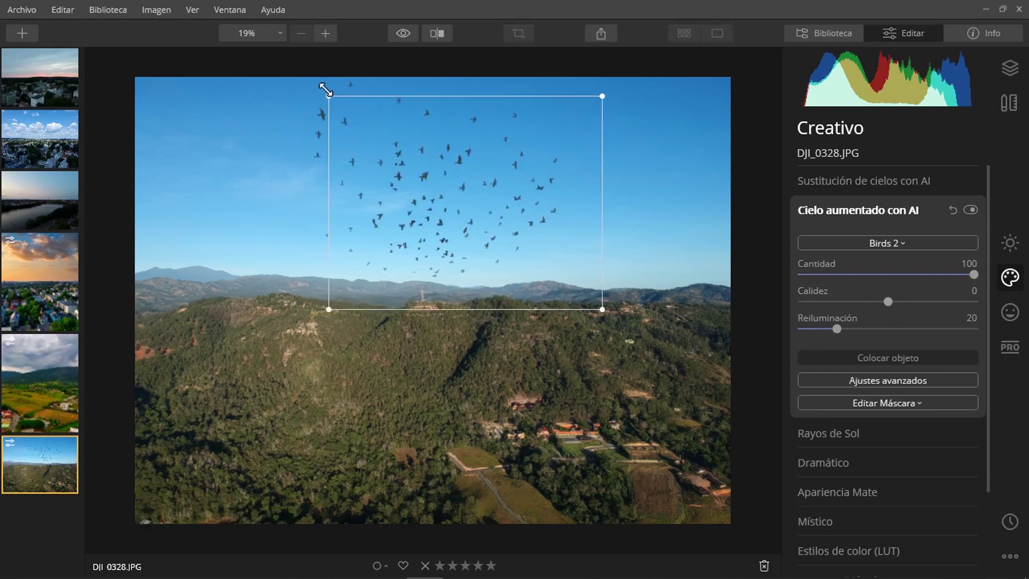
pyautogui.moveTo(326, 93); pyautogui.dragTo(430, 176)
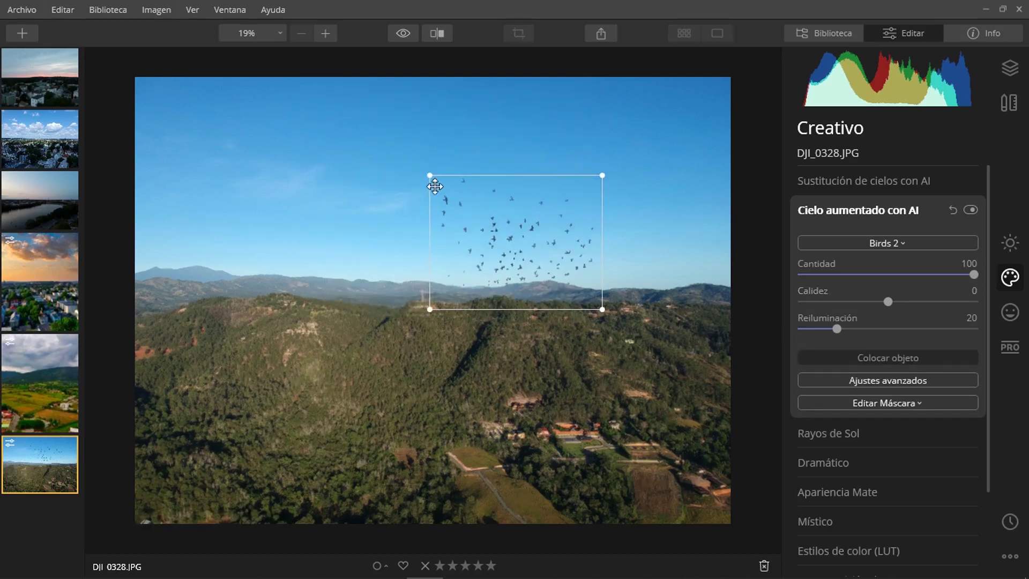
pyautogui.moveTo(546, 259); pyautogui.dragTo(395, 274)
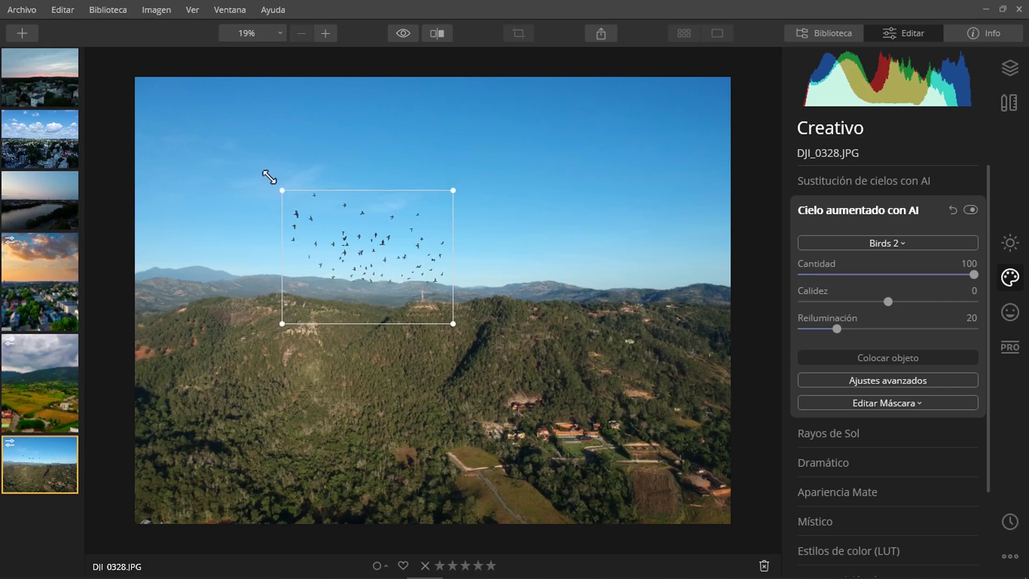
pyautogui.moveTo(269, 177); pyautogui.dragTo(321, 216)
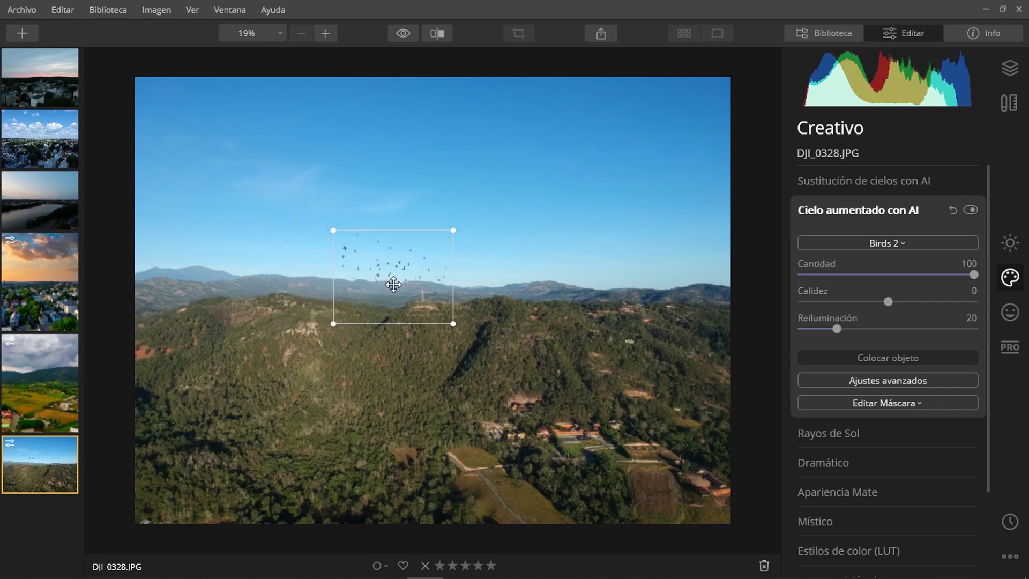
pyautogui.moveTo(393, 284); pyautogui.dragTo(396, 258)
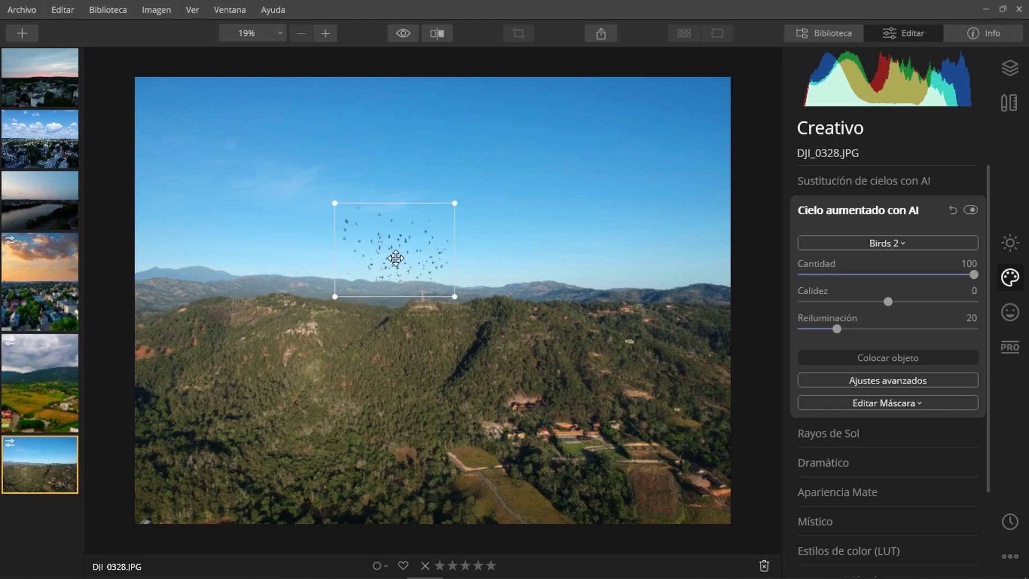
pyautogui.click(896, 353)
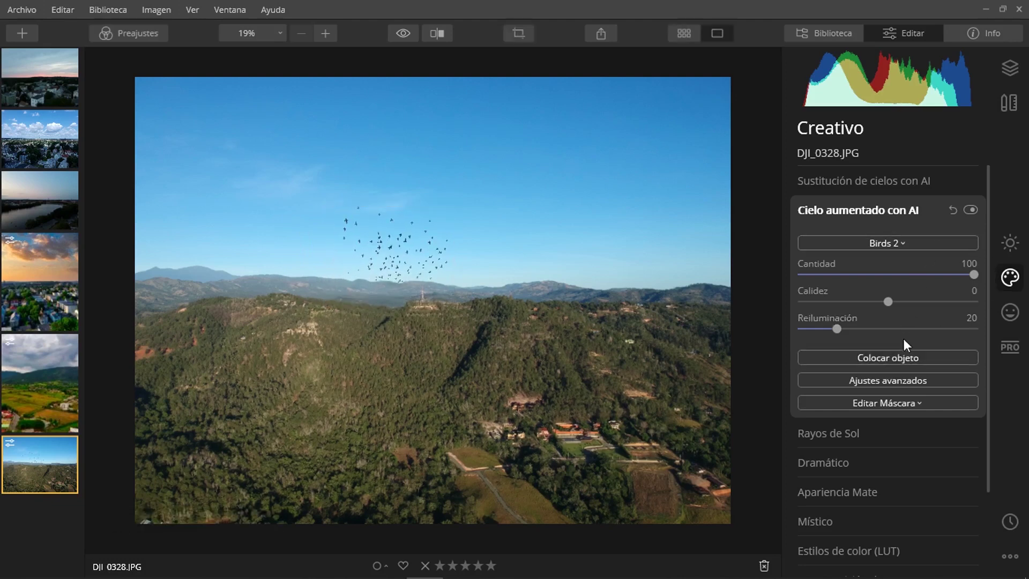
# Step: Show the stamped layer over the bird photo and set its image opacity to 49
pyautogui.click(1003, 72)
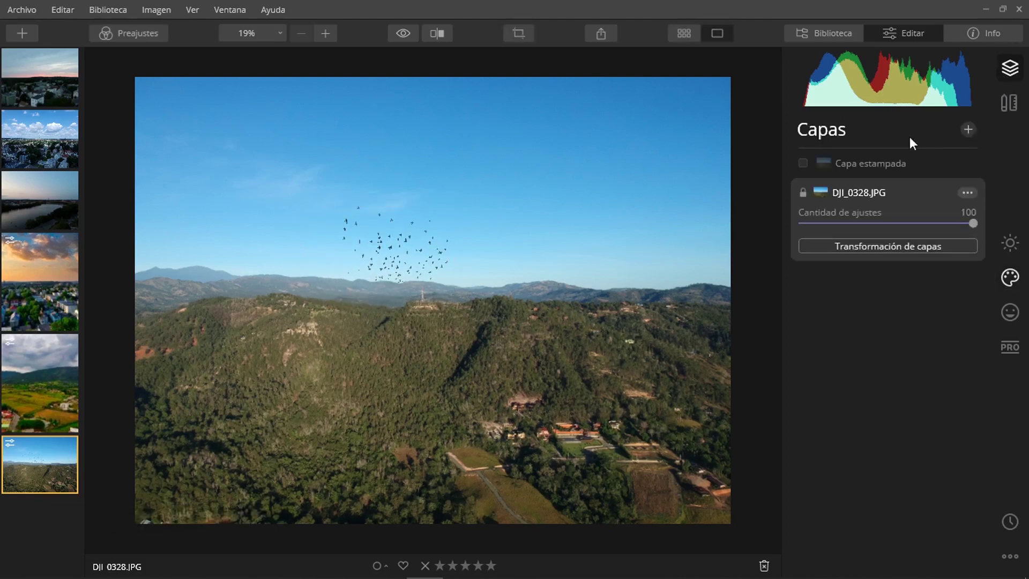
pyautogui.click(826, 163)
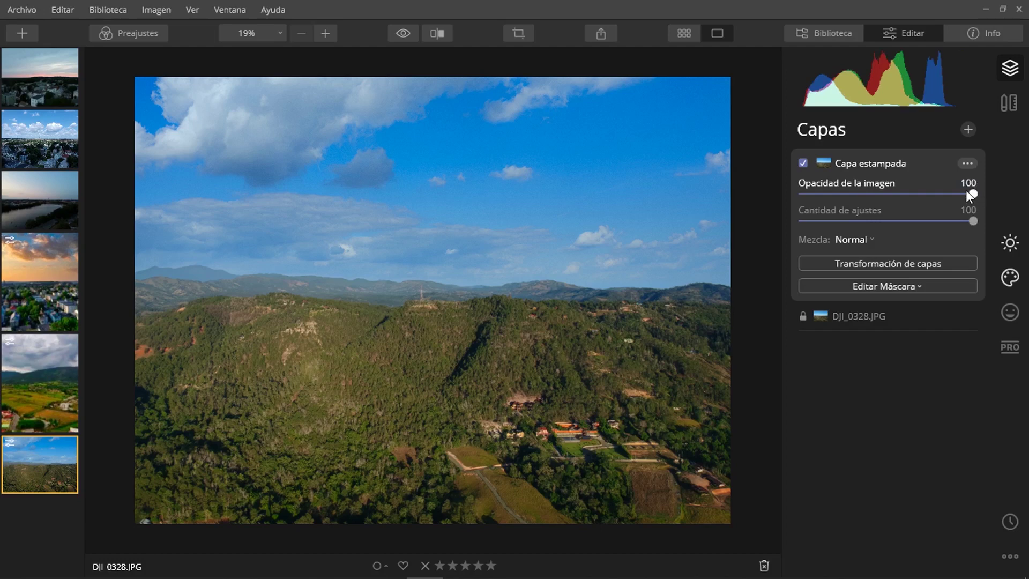
pyautogui.moveTo(973, 194); pyautogui.dragTo(895, 194)
pyautogui.click(880, 193)
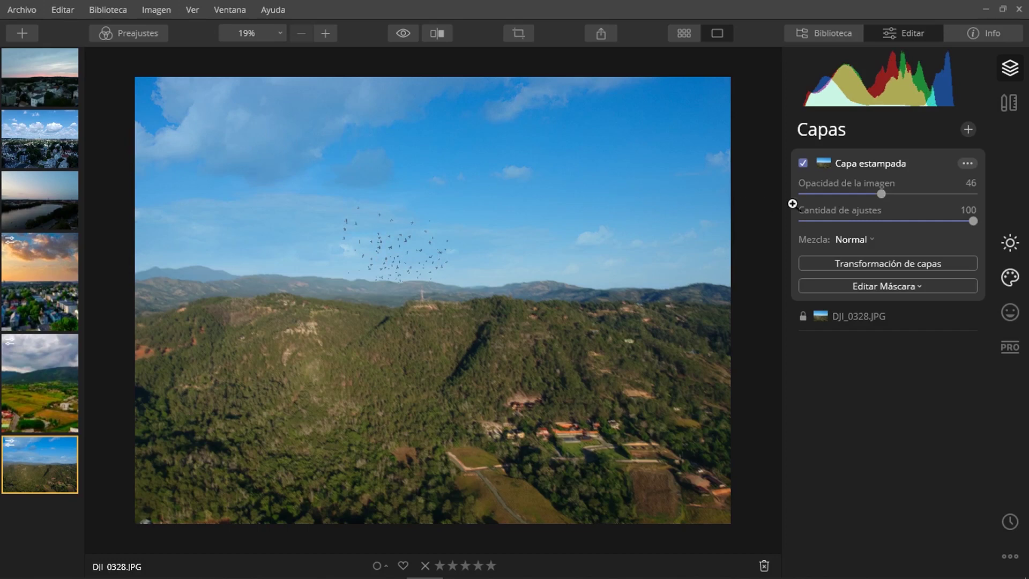
pyautogui.click(880, 196)
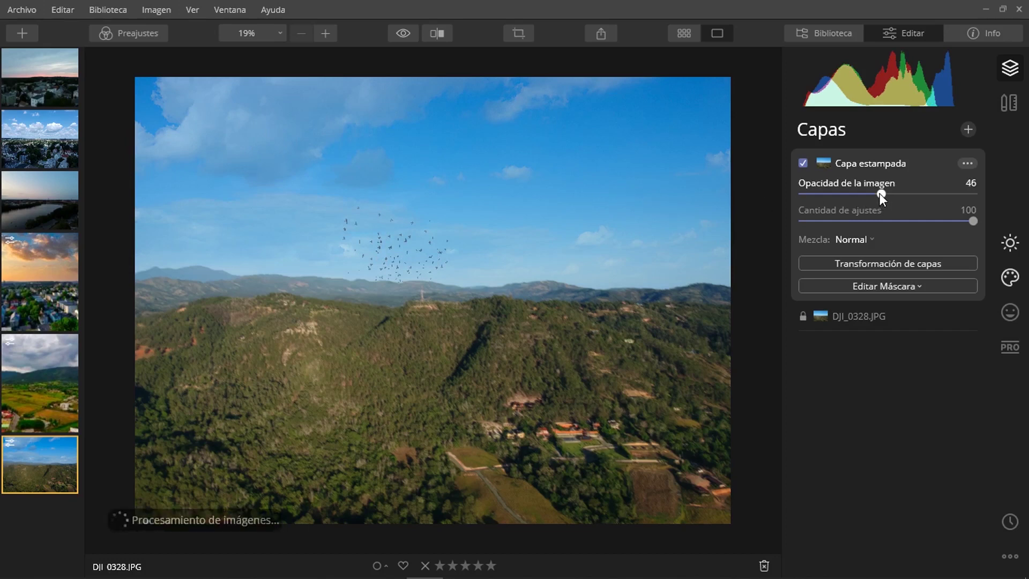
pyautogui.moveTo(880, 194); pyautogui.dragTo(884, 194)
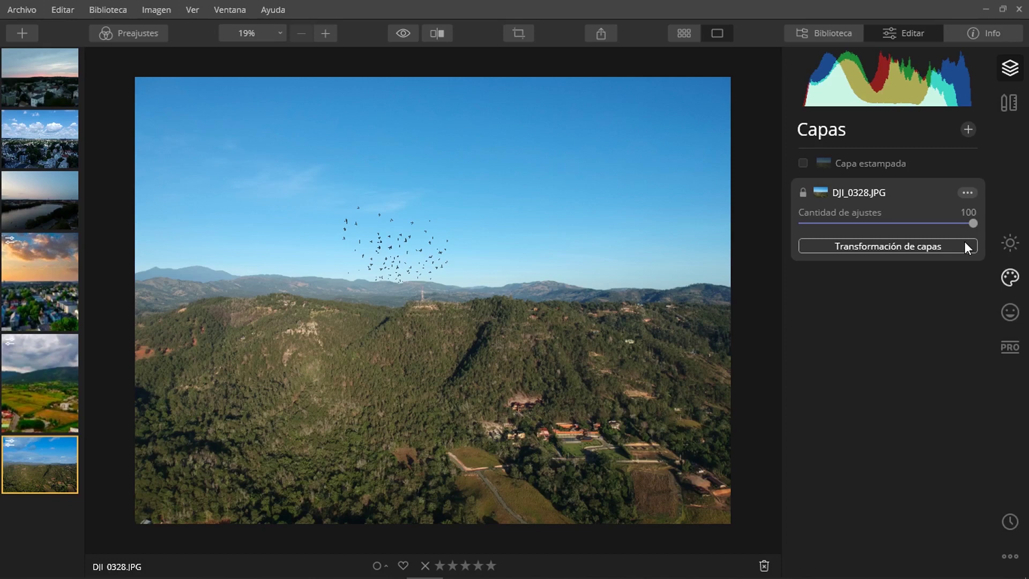
# Step: Look through the Cielo aumentado con AI objects available for the original DJI_0328.JPG layer, keeping Birds 2
pyautogui.click(1010, 278)
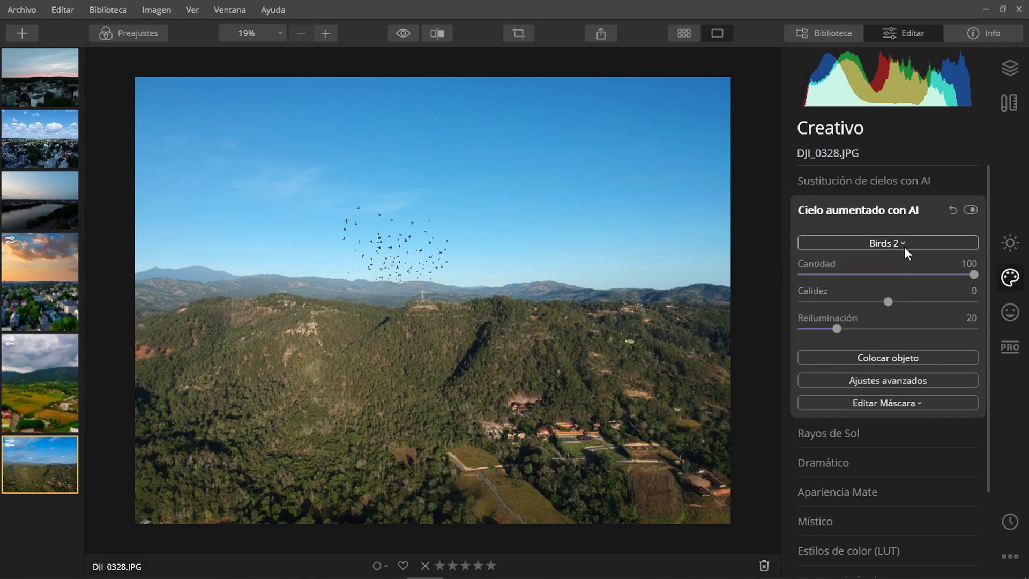
pyautogui.click(904, 247)
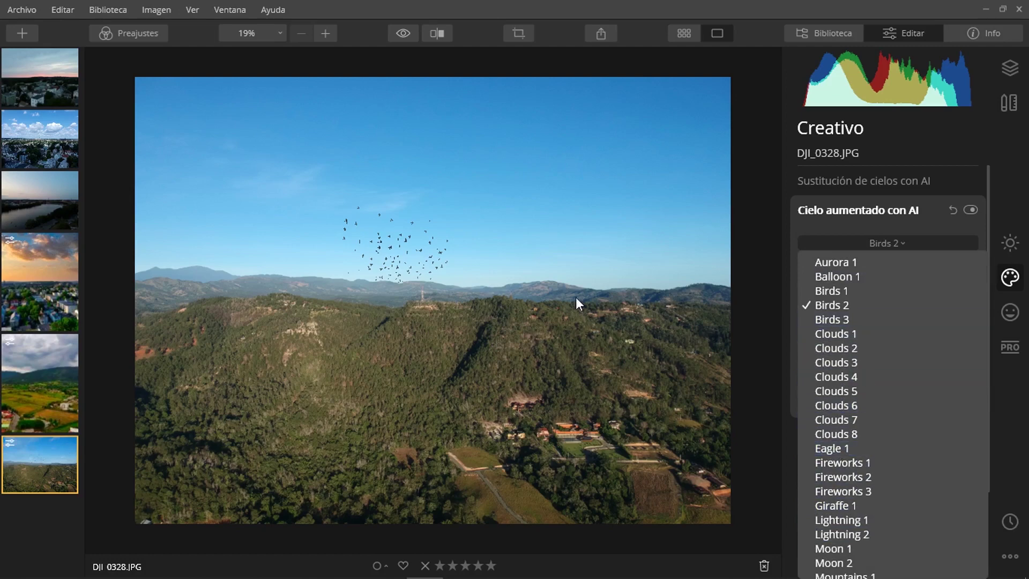
pyautogui.click(763, 310)
# Step: Select the stamped layer and make it visible over the original photo again
pyautogui.click(1010, 67)
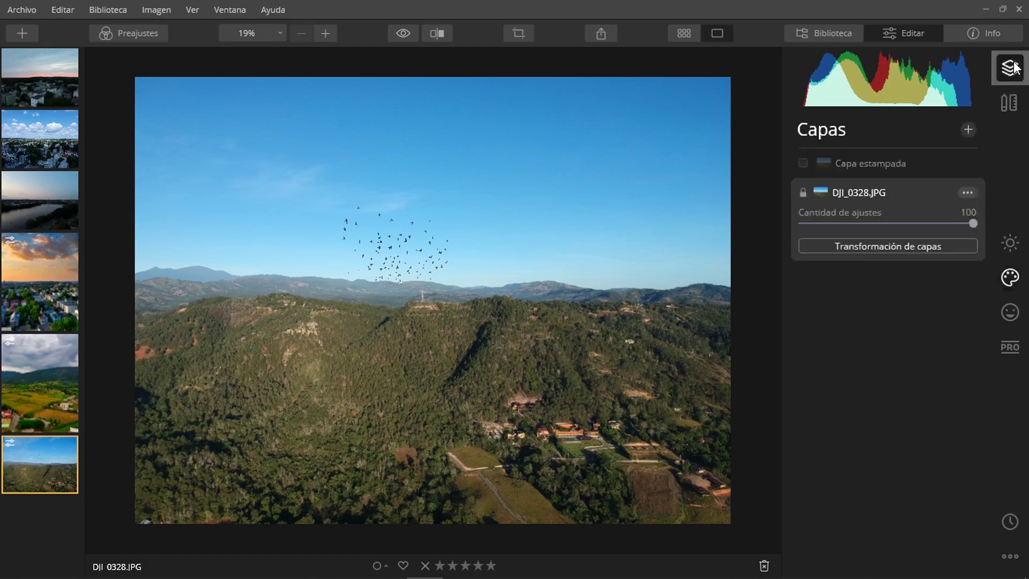
pyautogui.click(878, 163)
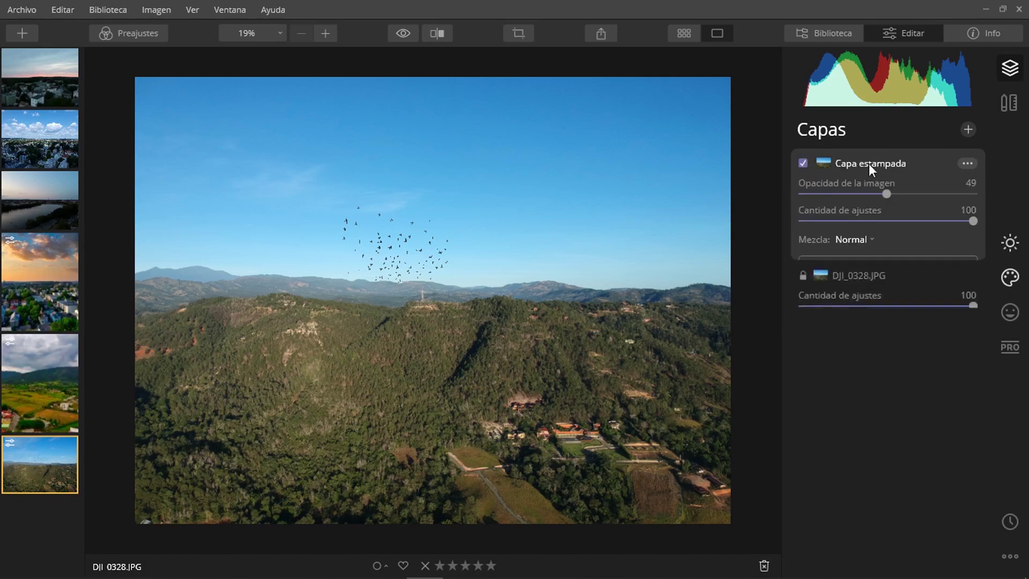
pyautogui.click(802, 163)
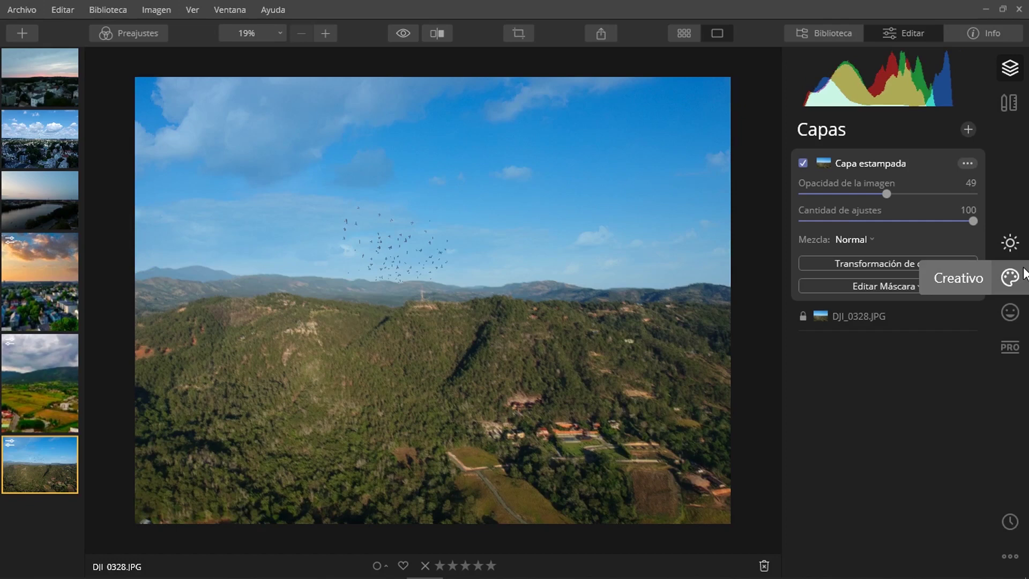
# Step: Examine the stamped layer's options for hiding, deleting, renaming, duplicating, blending, image mapping and masking
pyautogui.click(968, 163)
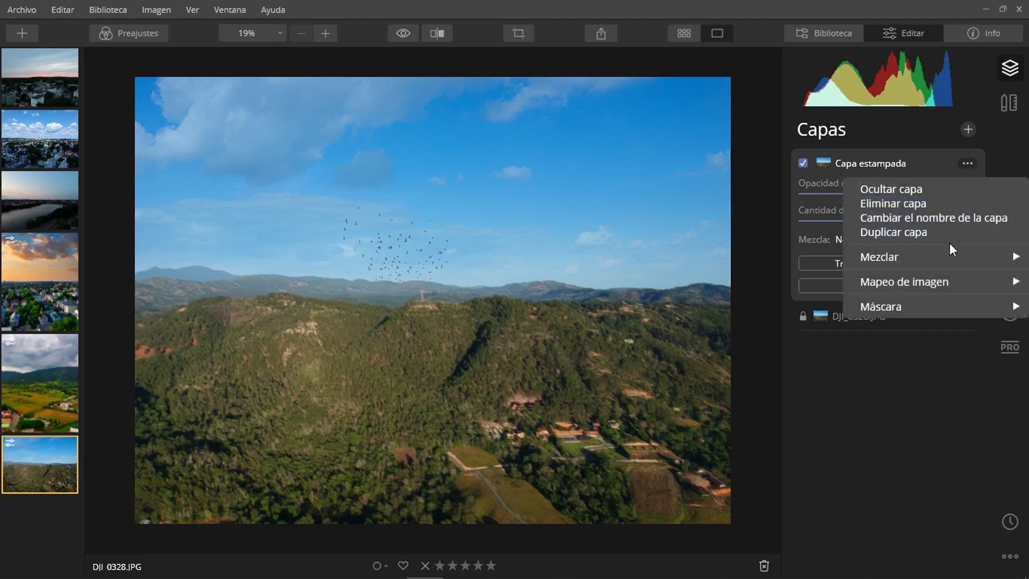
pyautogui.click(767, 195)
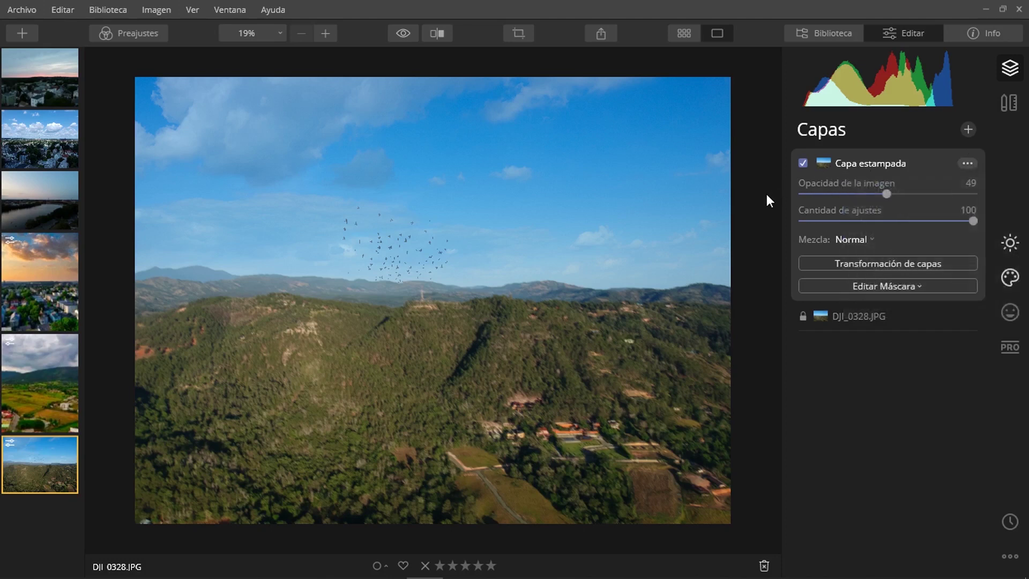
pyautogui.click(968, 163)
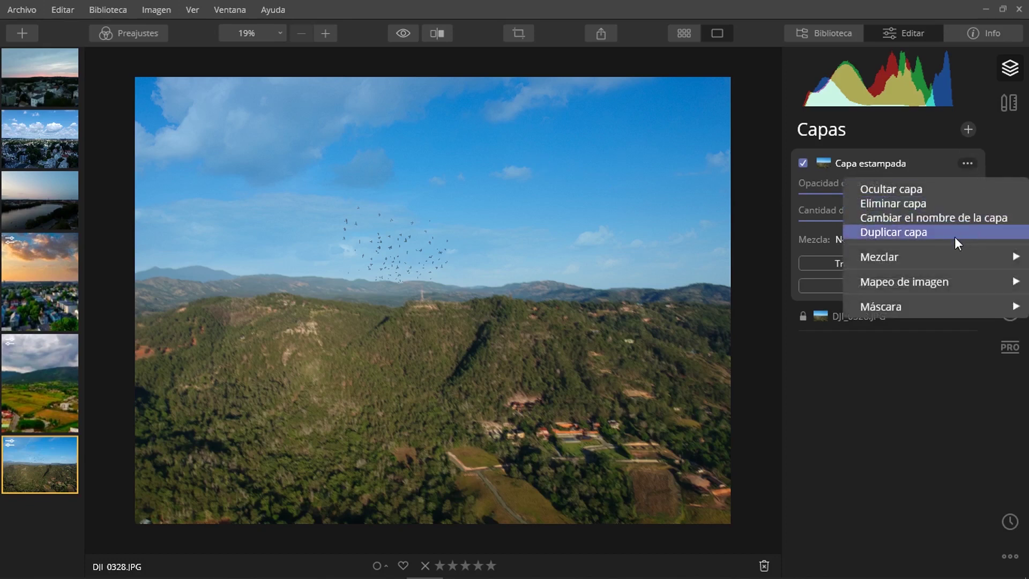
pyautogui.click(758, 229)
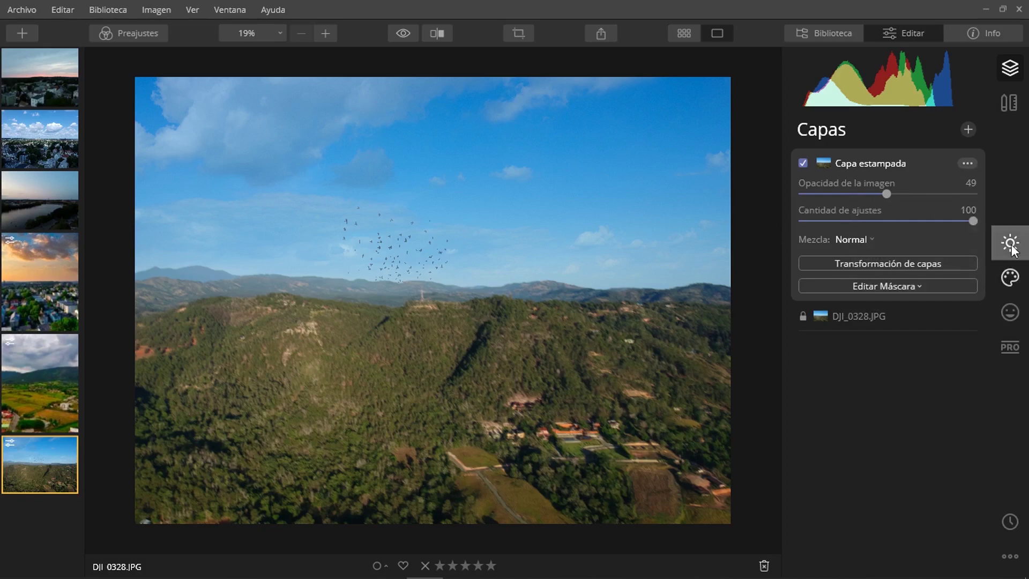
# Step: Add the Moon 2 object to the stamped layer's sky with Cielo aumentado con AI
pyautogui.click(1003, 277)
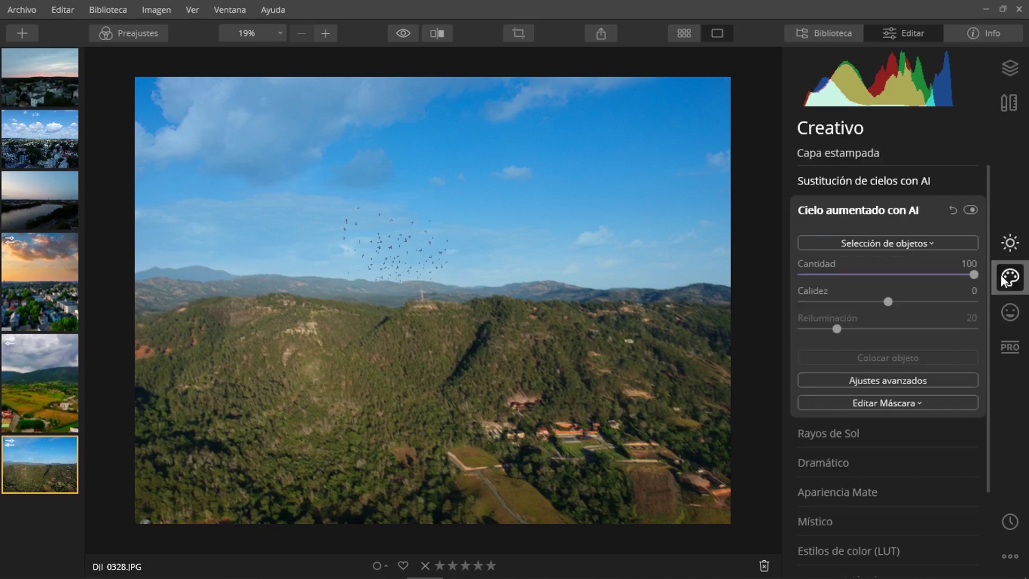
pyautogui.click(869, 241)
pyautogui.scroll(-5, 852, 375)
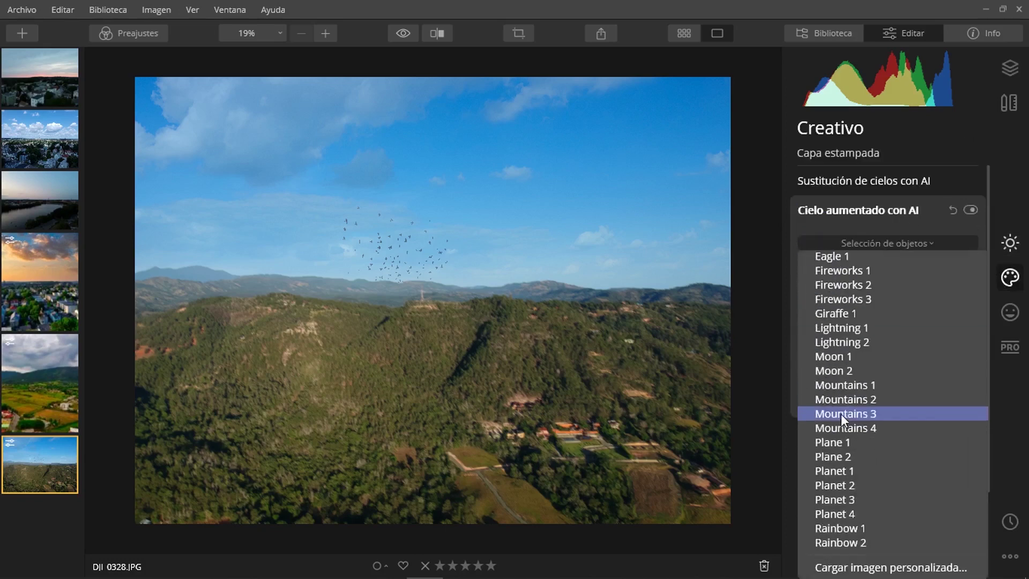
pyautogui.click(847, 370)
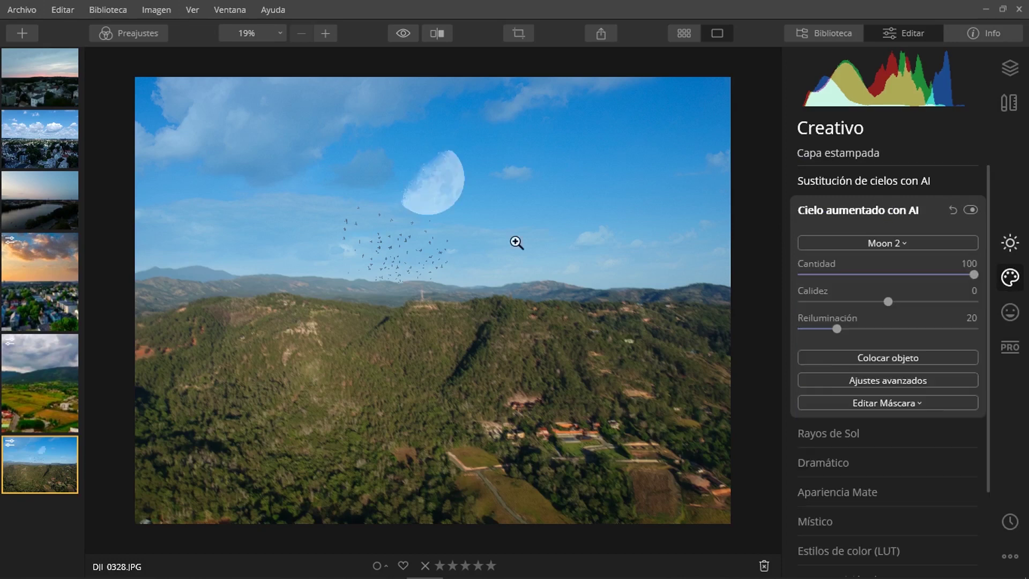
# Step: Reposition the moon into the clear sky right of the photo's centre and confirm its placement
pyautogui.click(849, 358)
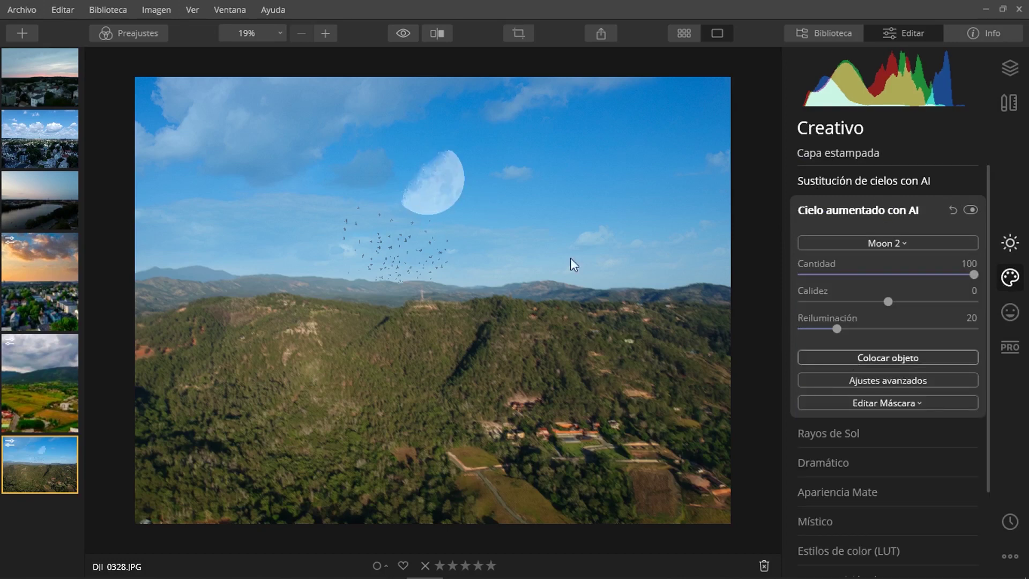
pyautogui.moveTo(425, 183); pyautogui.dragTo(553, 179)
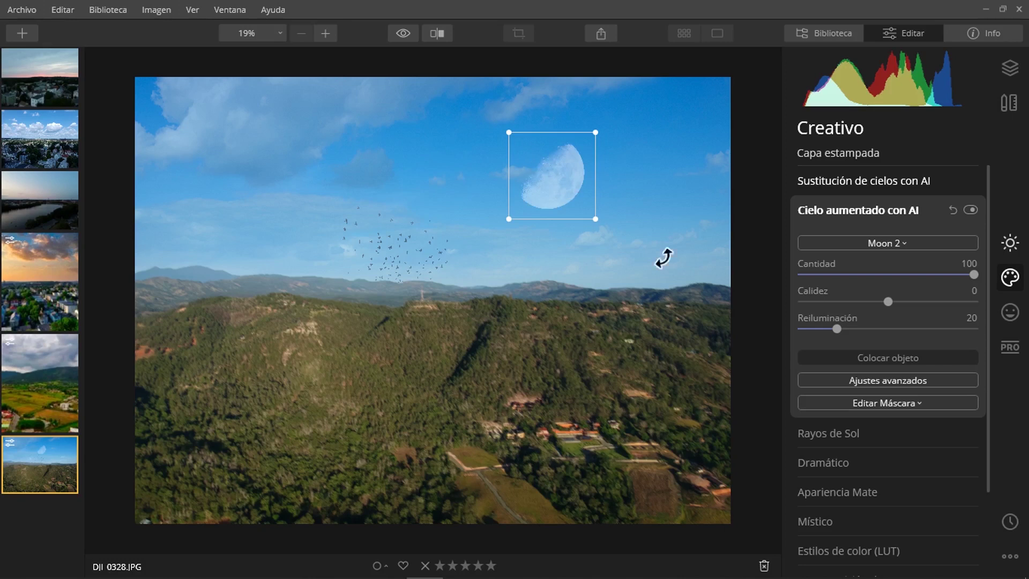
pyautogui.click(898, 359)
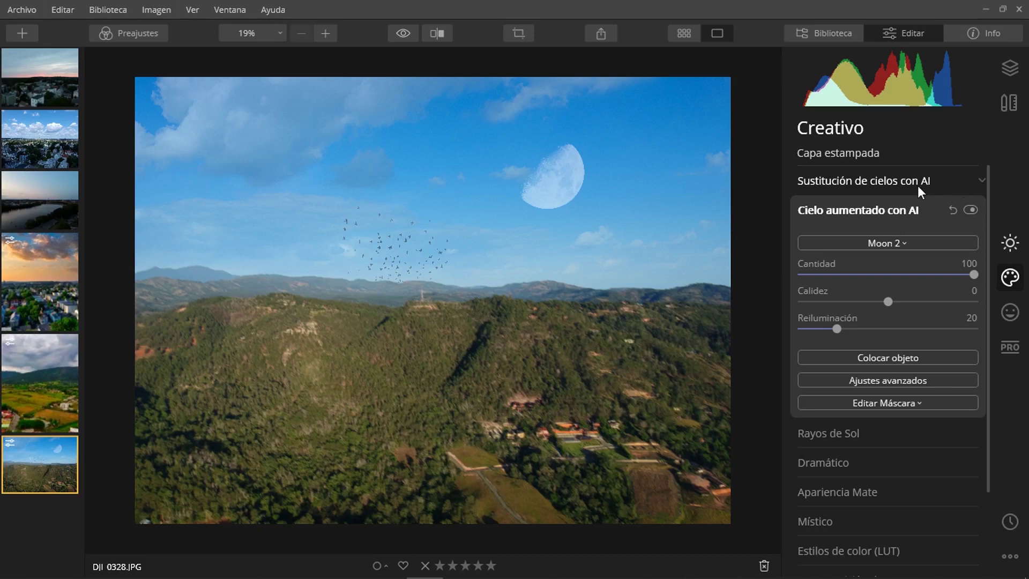
# Step: Shift the stamped layer very slightly with Transformación de capas and apply the transformation
pyautogui.click(992, 78)
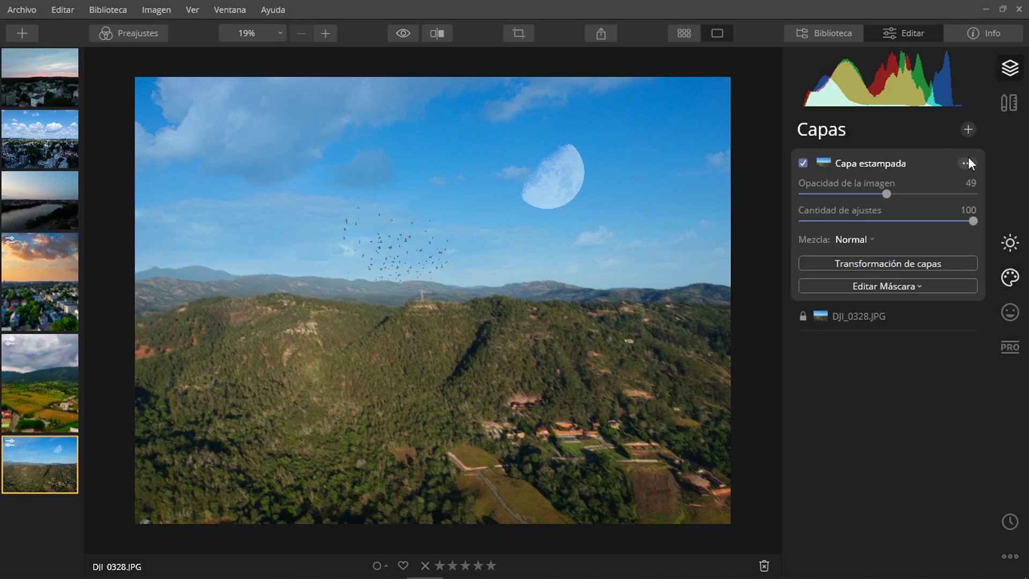
pyautogui.click(895, 262)
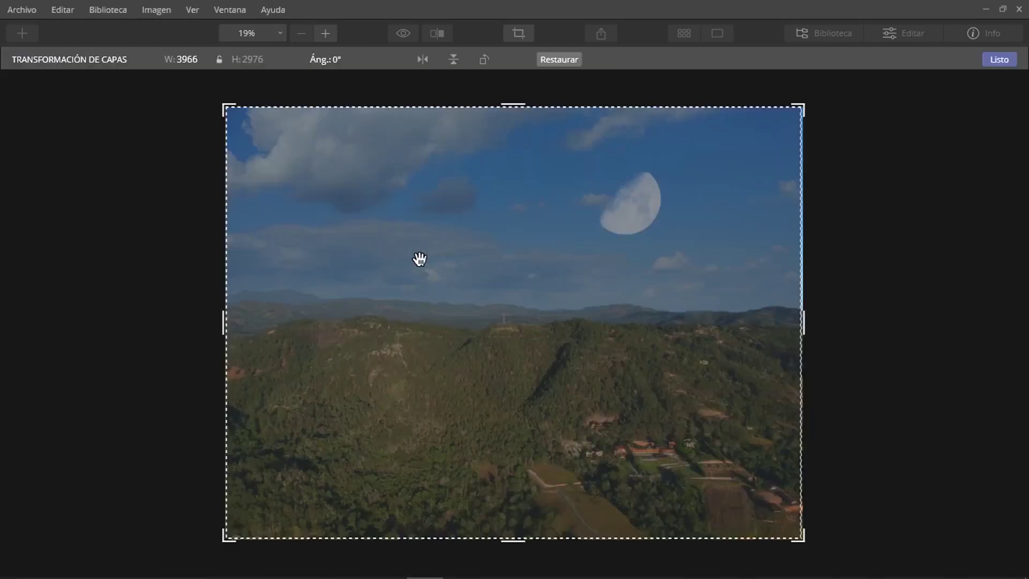
pyautogui.moveTo(418, 259)
pyautogui.mouseDown()
pyautogui.moveTo(409, 388)
pyautogui.moveTo(670, 480)
pyautogui.moveTo(421, 327)
pyautogui.moveTo(407, 297)
pyautogui.moveTo(432, 283)
pyautogui.moveTo(421, 263)
pyautogui.mouseUp()
pyautogui.click(991, 59)
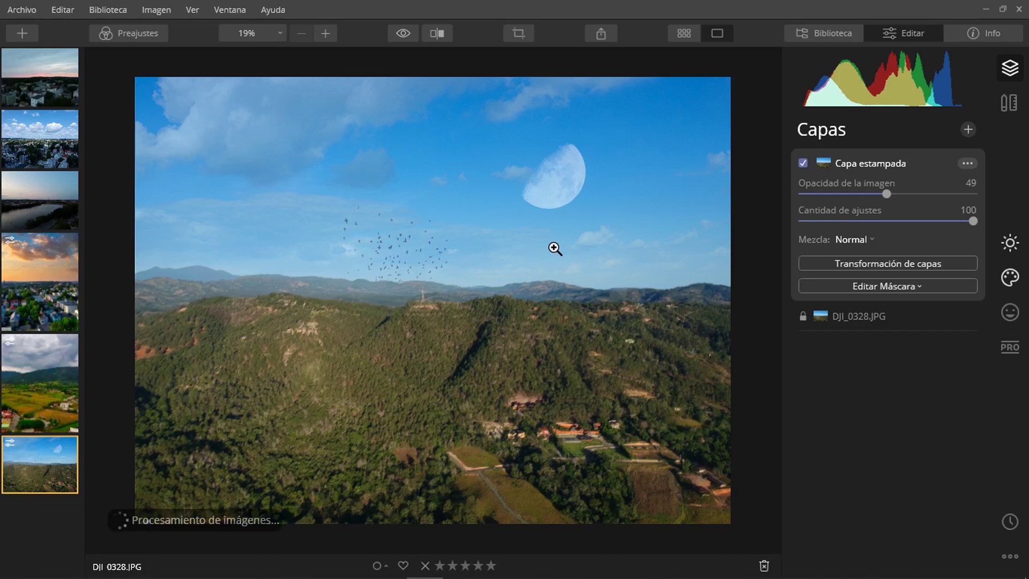
# Step: Review the stamped layer's blend modes, keeping Normal, and view its Esenciales adjustments
pyautogui.click(870, 239)
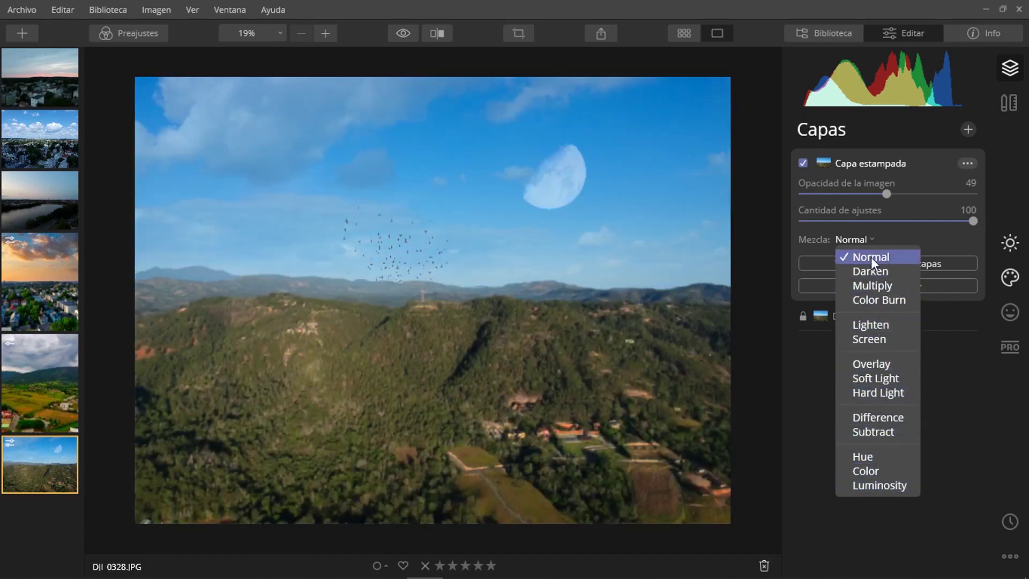
pyautogui.click(870, 256)
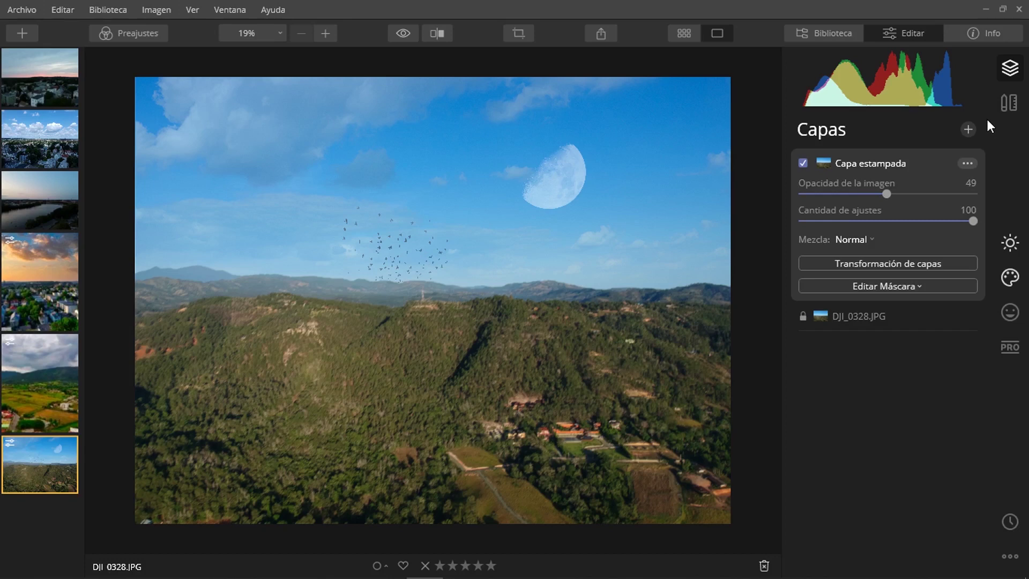
pyautogui.click(1011, 243)
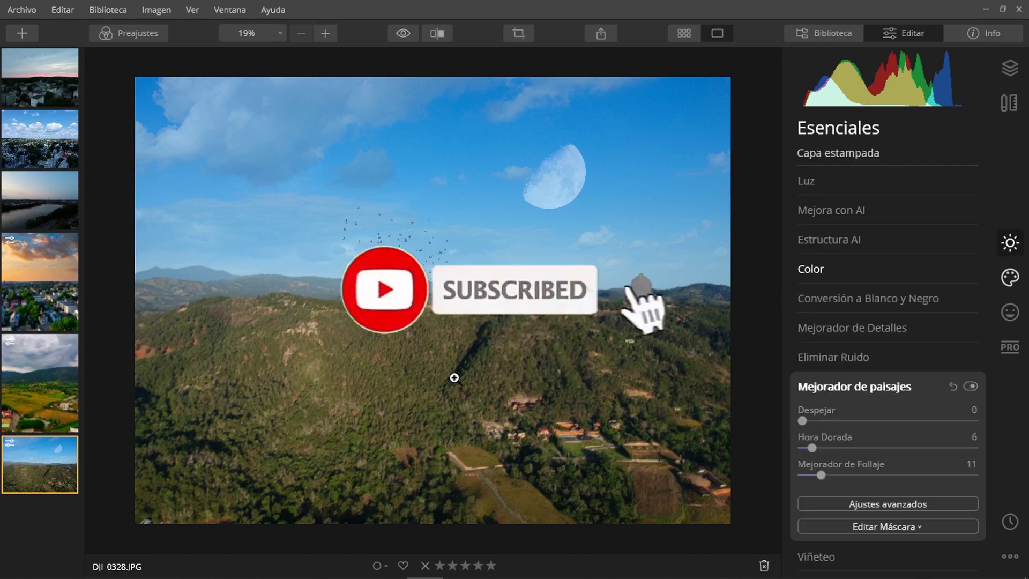